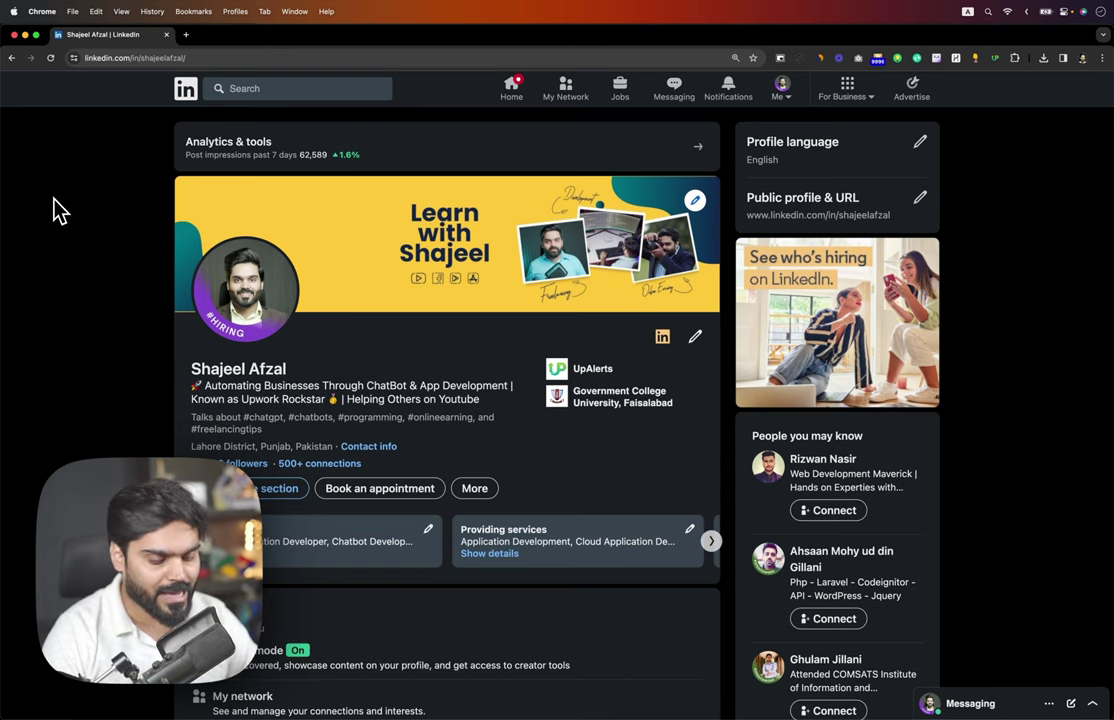
Open LinkedIn's home page in a new incognito window and activate the email or phone sign-in field
key(super+shift+n)
text(linke)
key(Return)
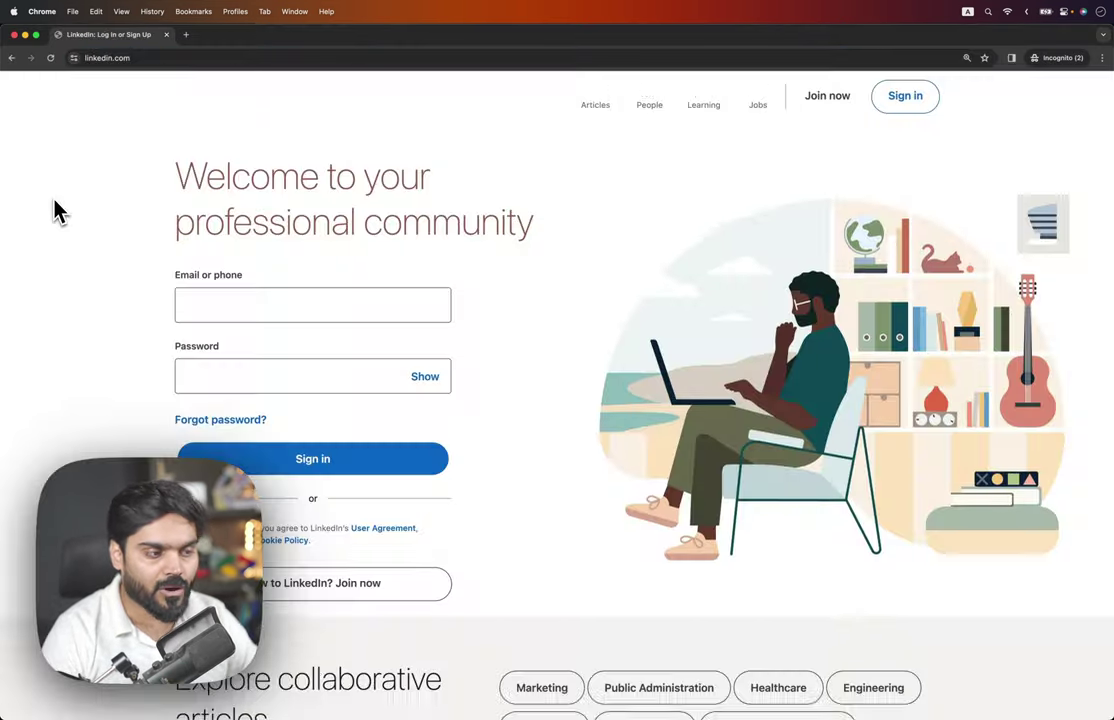
click(210, 328)
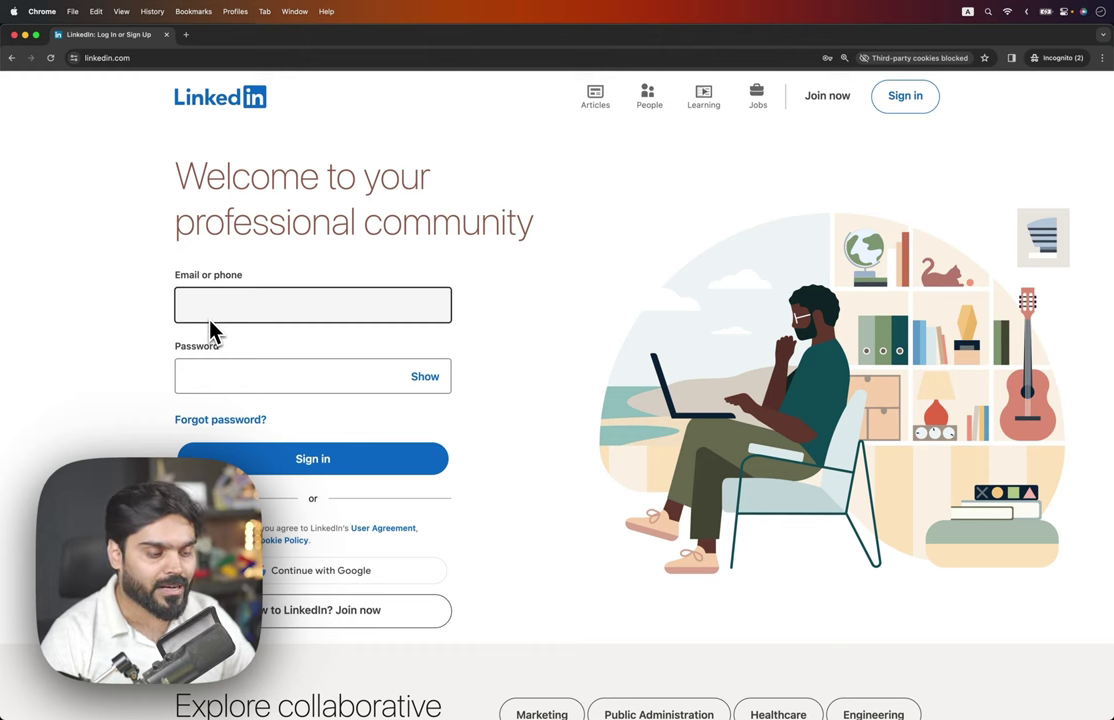
click(219, 352)
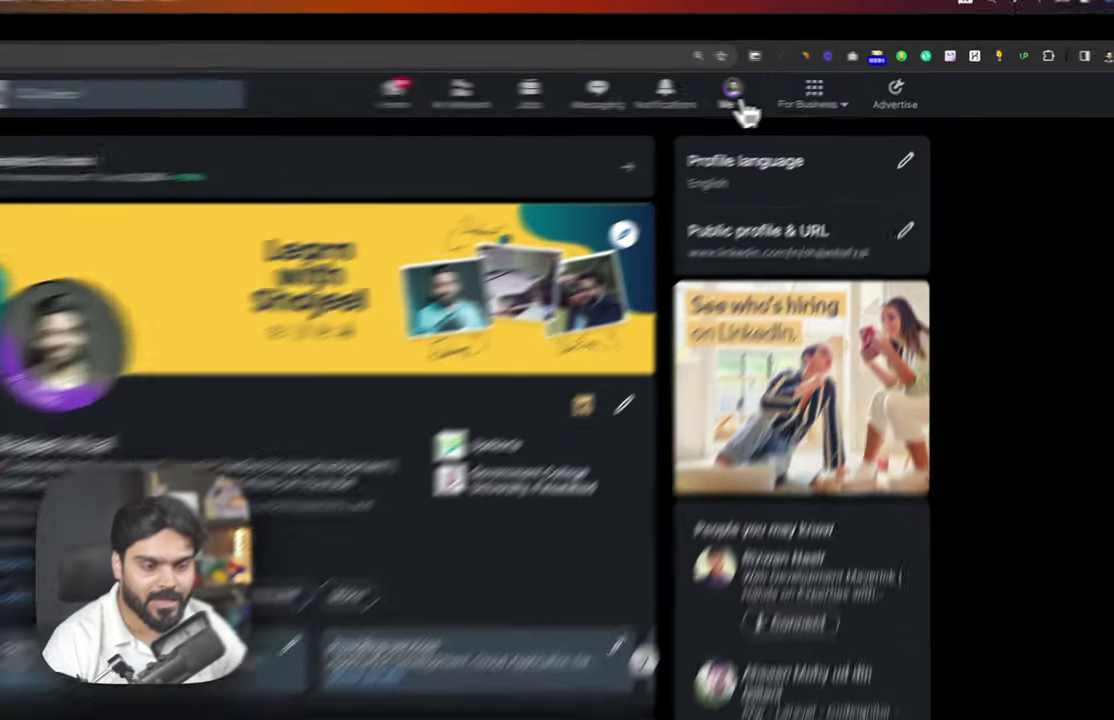
Go to your own LinkedIn profile, view the profile photo enlarged and close it again
click(782, 90)
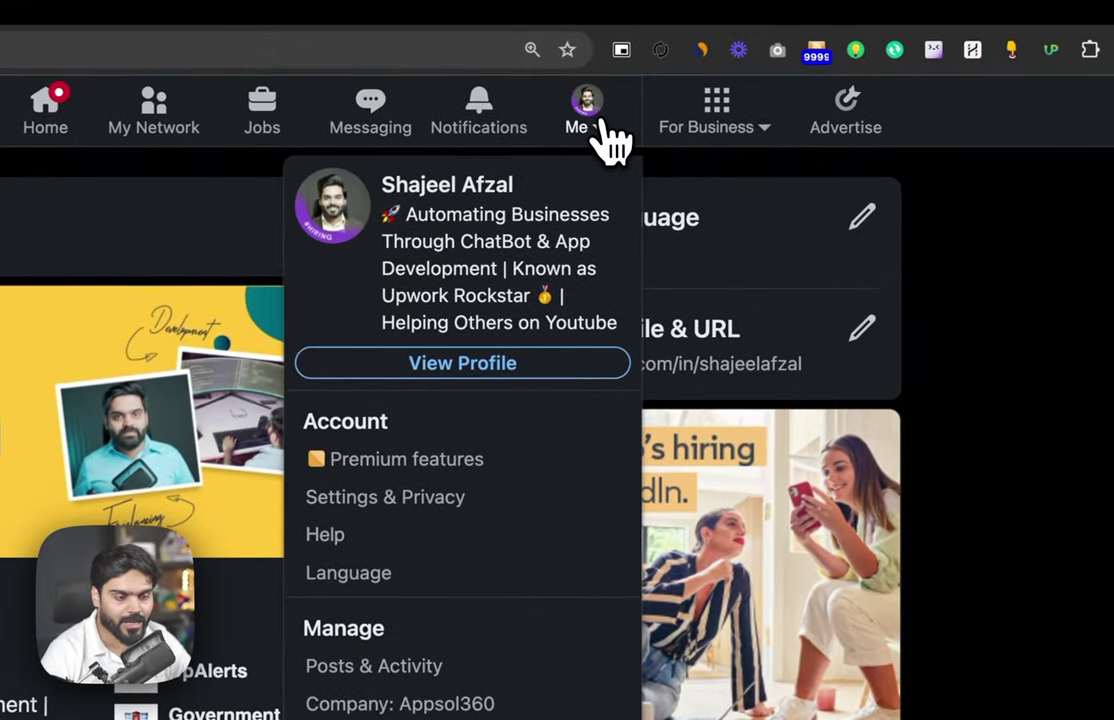
click(516, 370)
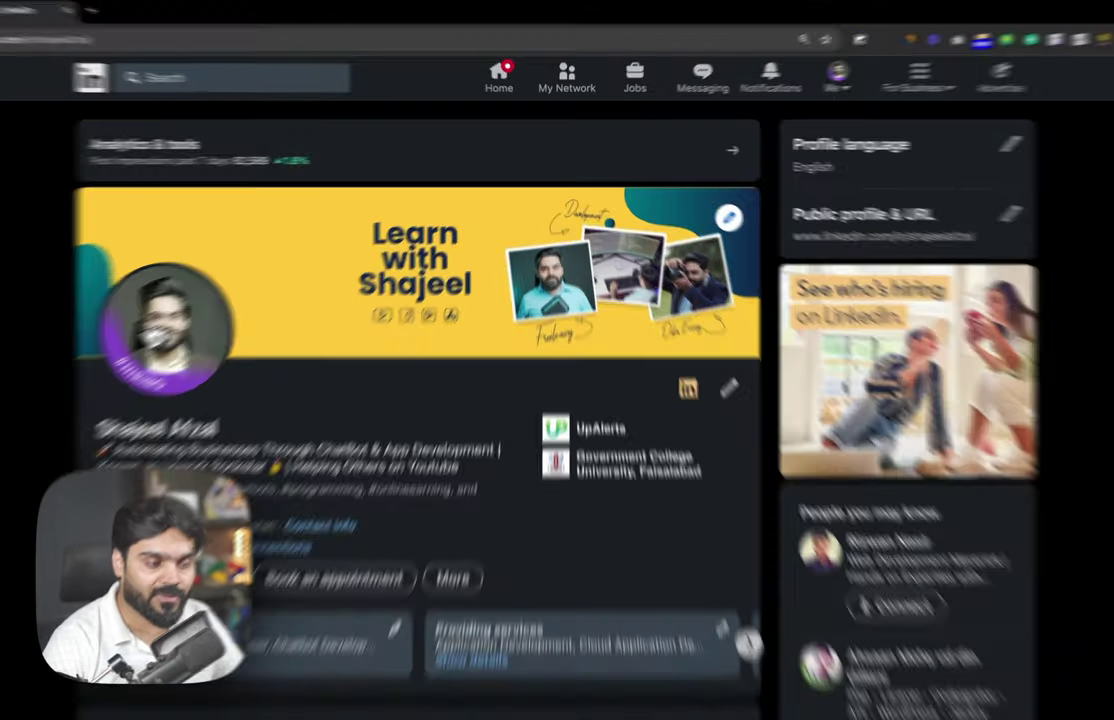
click(165, 328)
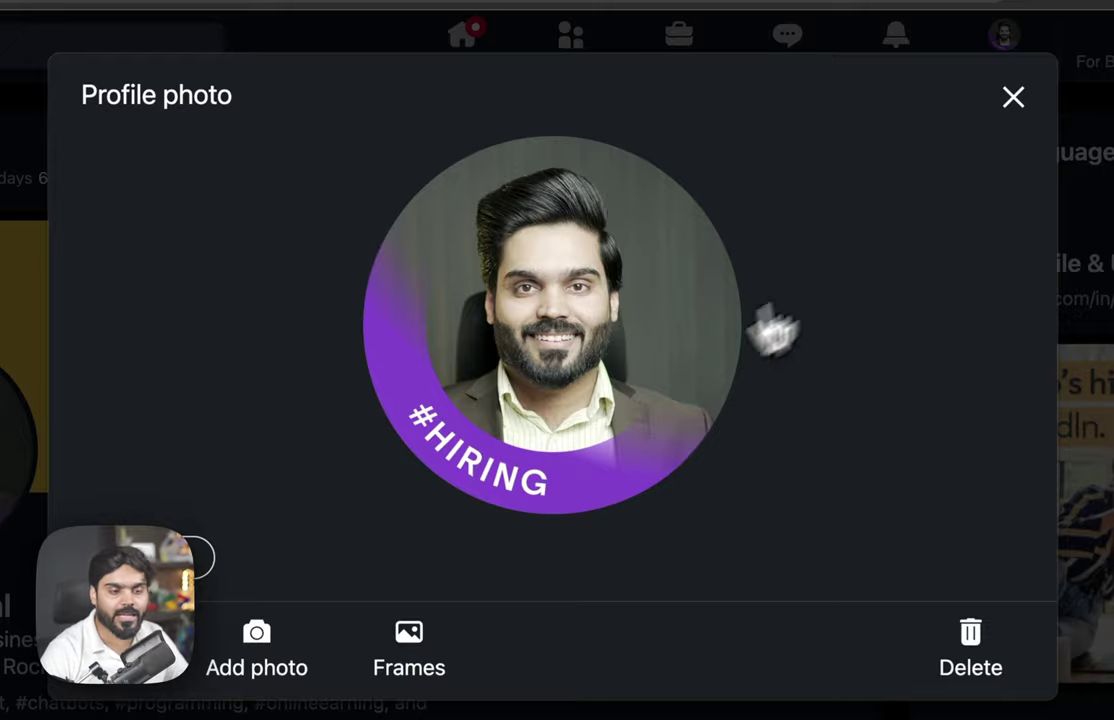
click(1013, 97)
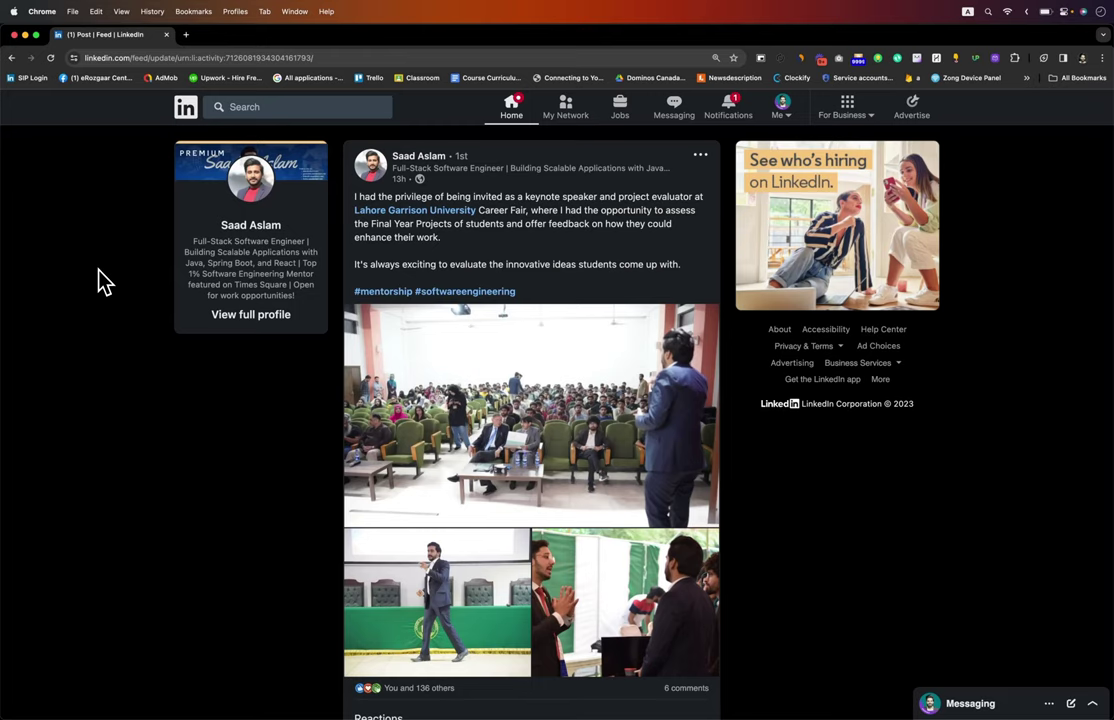
Read through the connection's post about the Lahore Garrison University Career Fair
scroll(100, 280, down, 6)
scroll(100, 280, down, 4)
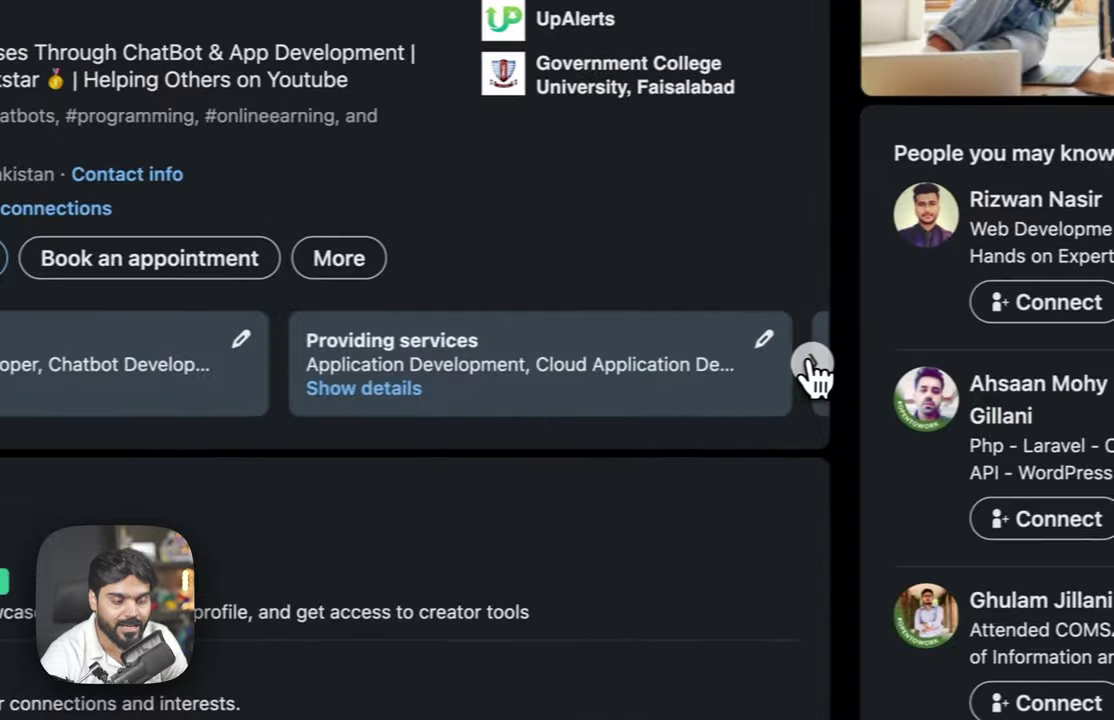
Browse the profile's Open to work, Providing services and Hiring cards, returning to the first one
click(812, 366)
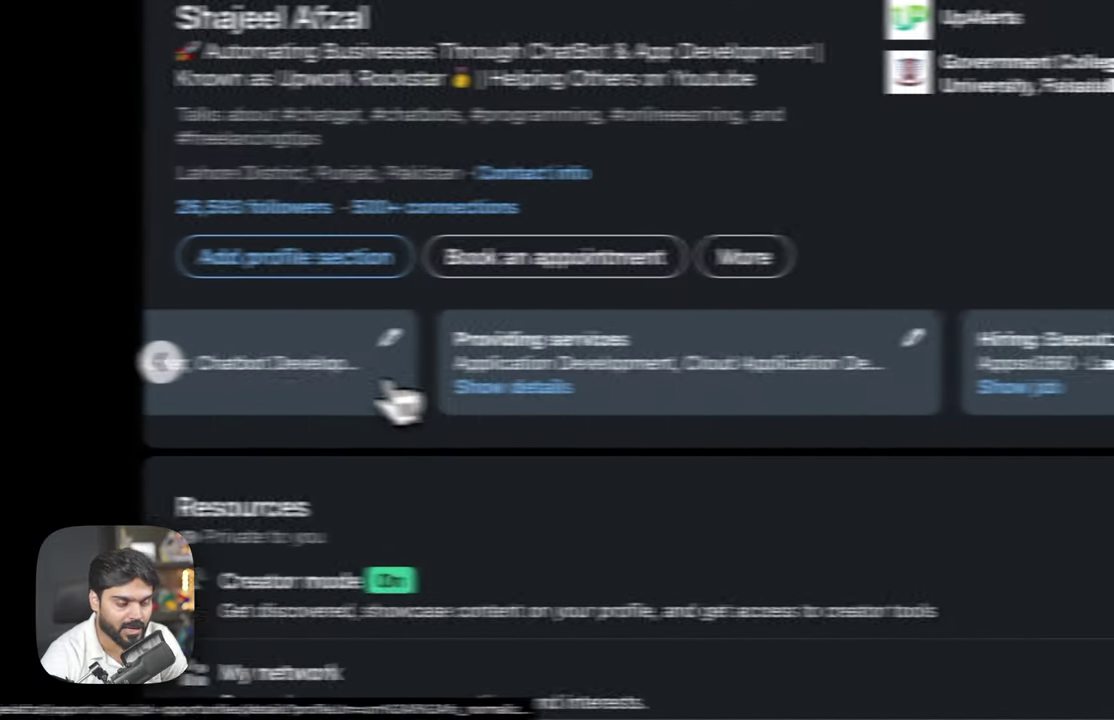
click(295, 366)
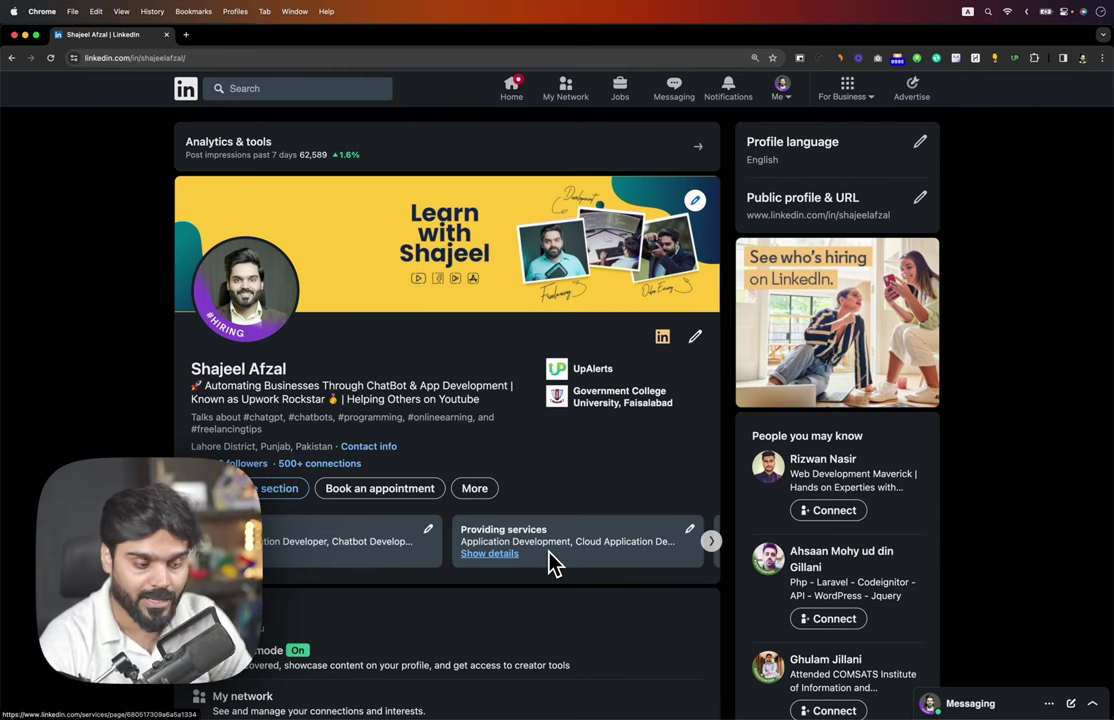
Page through the Featured section's cards and back, and open its options for adding a featured item
scroll(550, 564, down, 5)
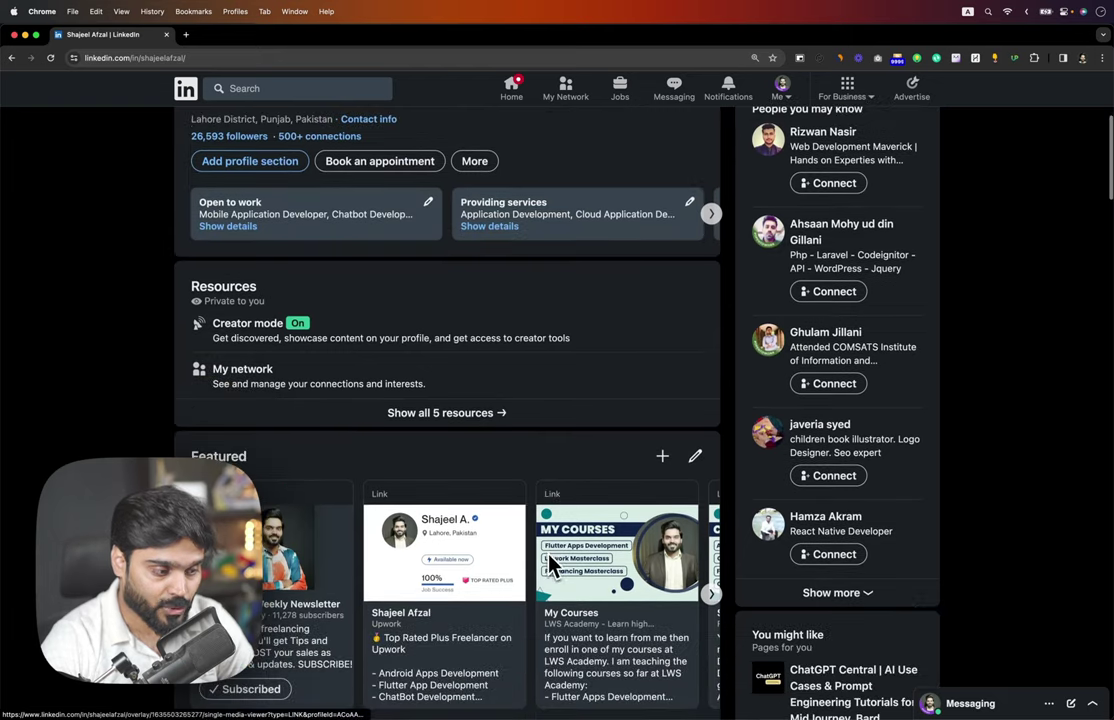
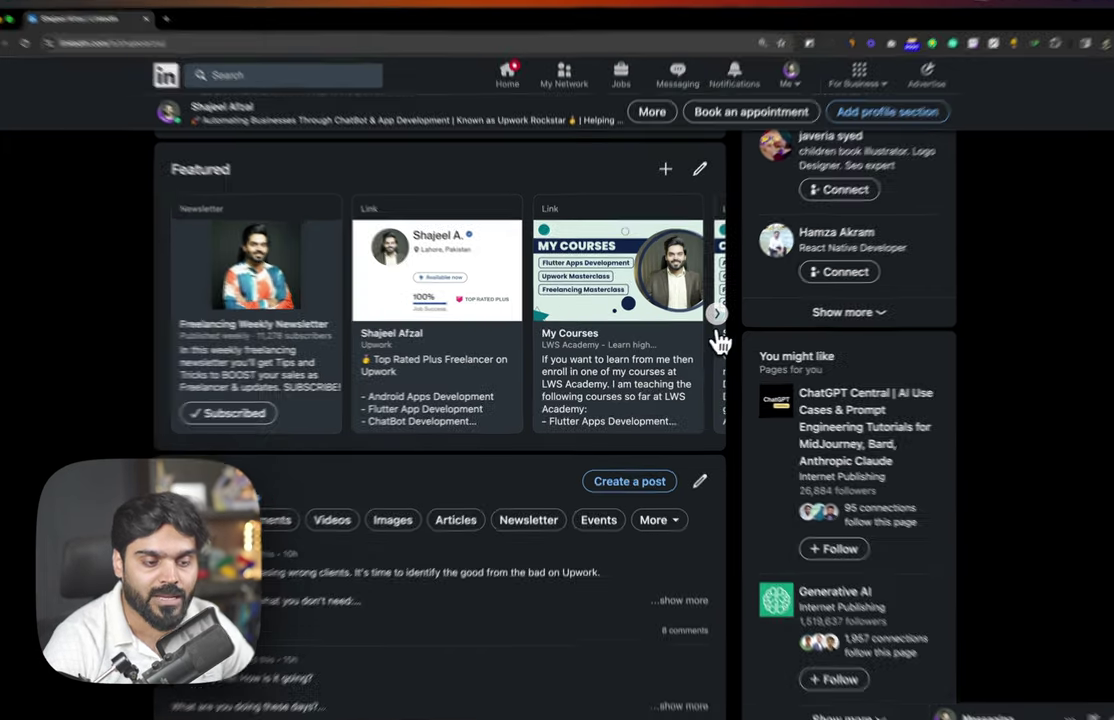
click(711, 316)
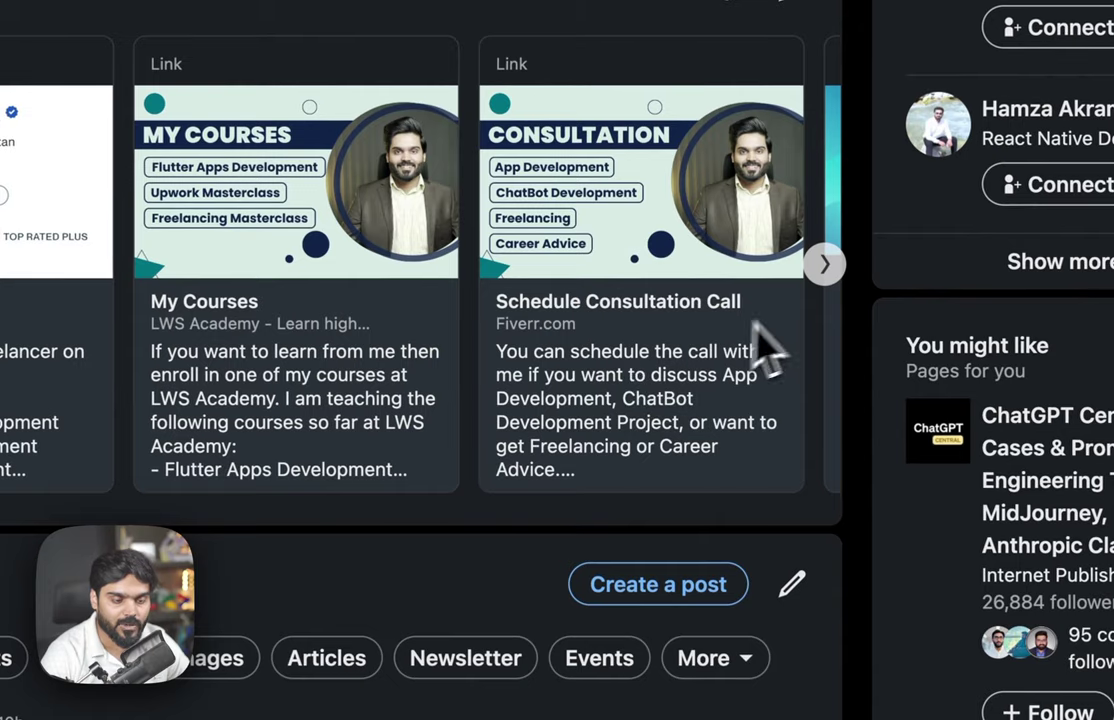
click(824, 268)
click(318, 415)
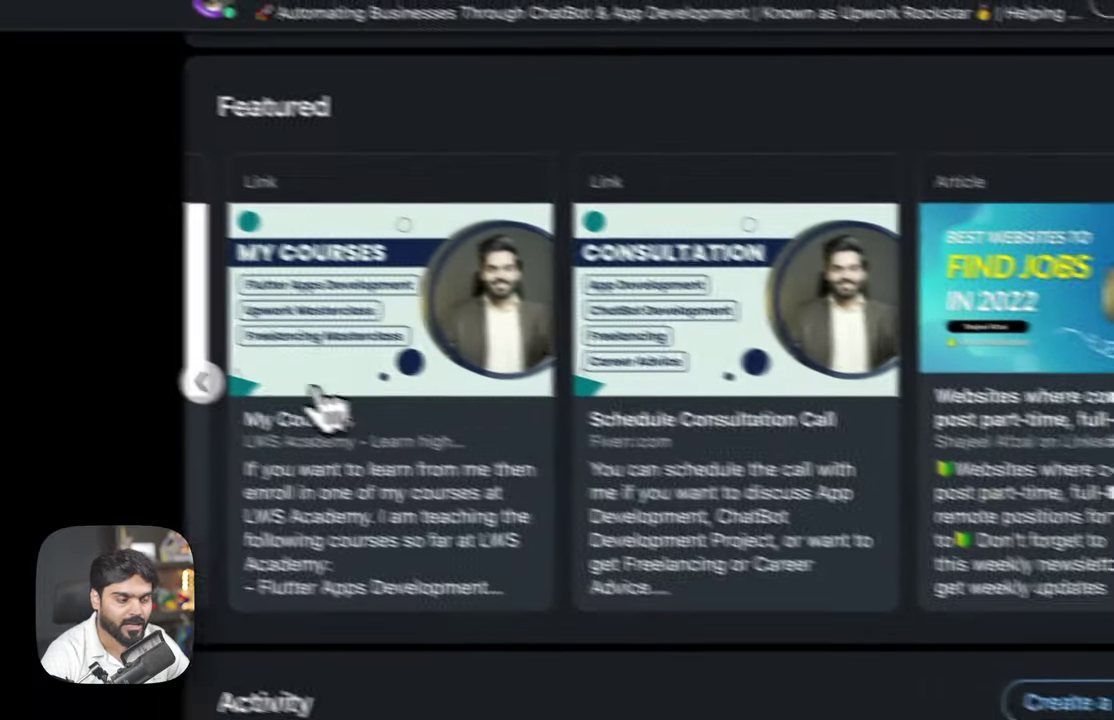
click(315, 415)
click(318, 418)
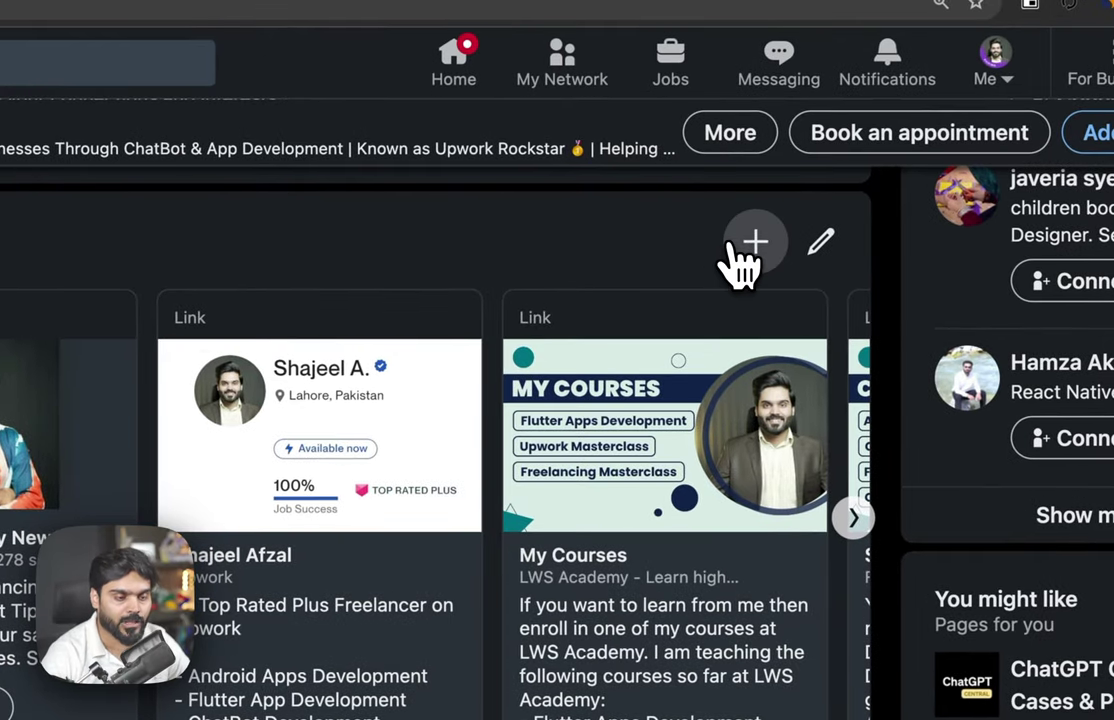
click(732, 248)
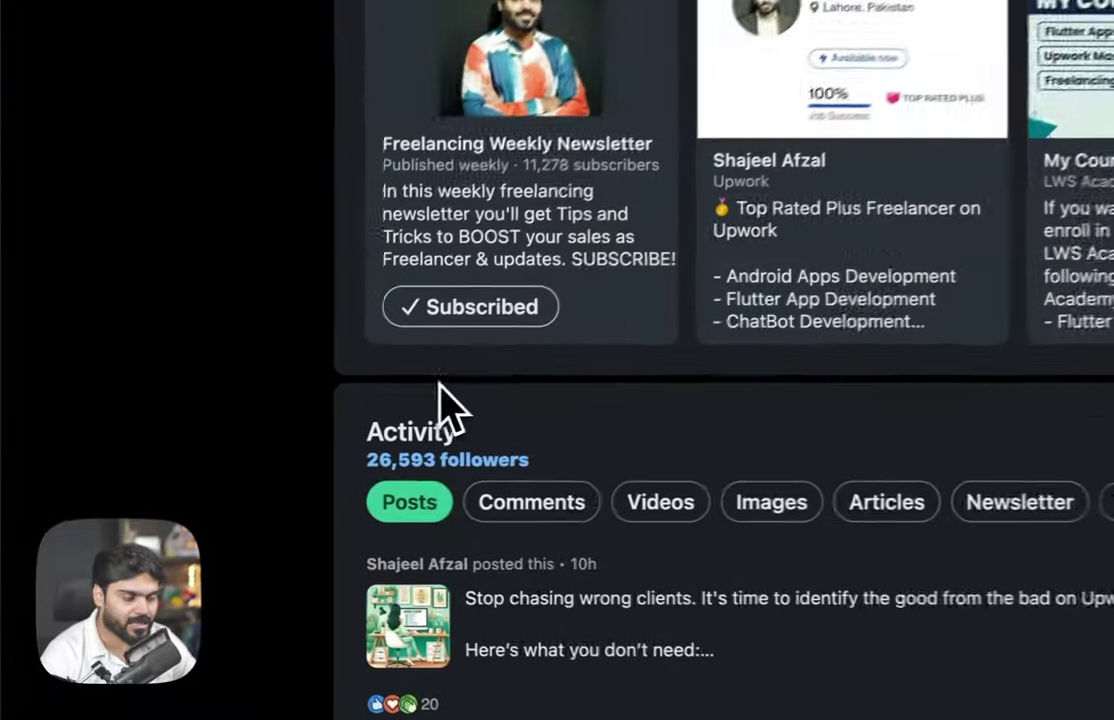
Expand the full About text and examine its opening credential lines and the app and chatbot development skill lists
scroll(235, 458, down, 5)
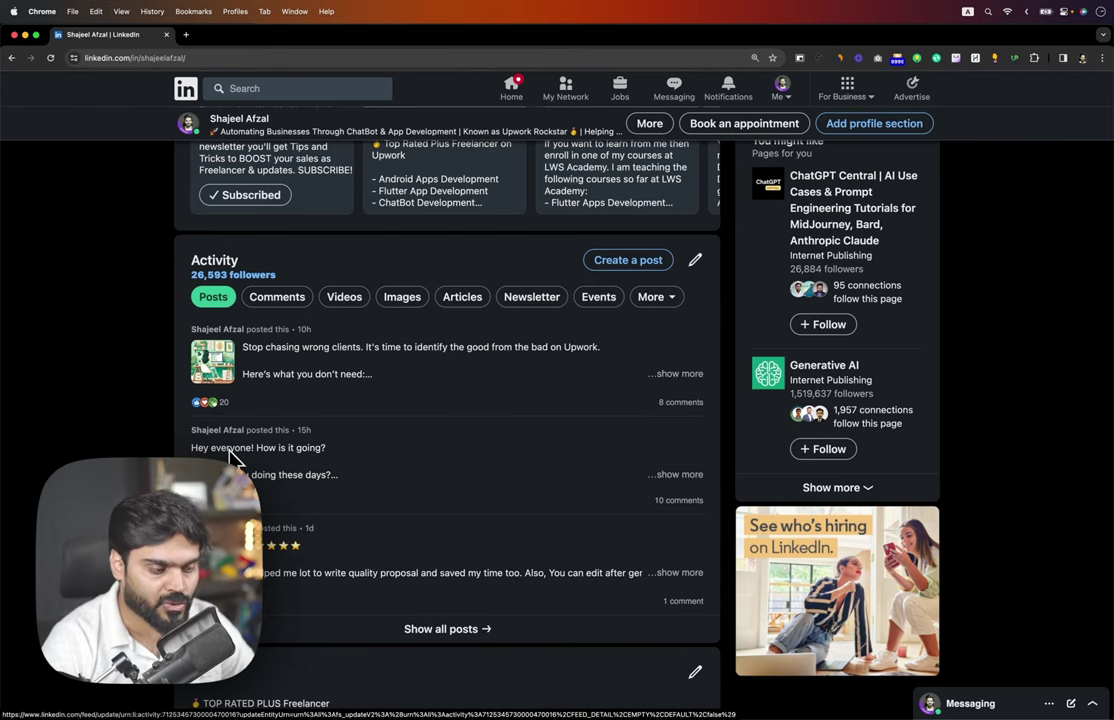
scroll(230, 457, down, 5)
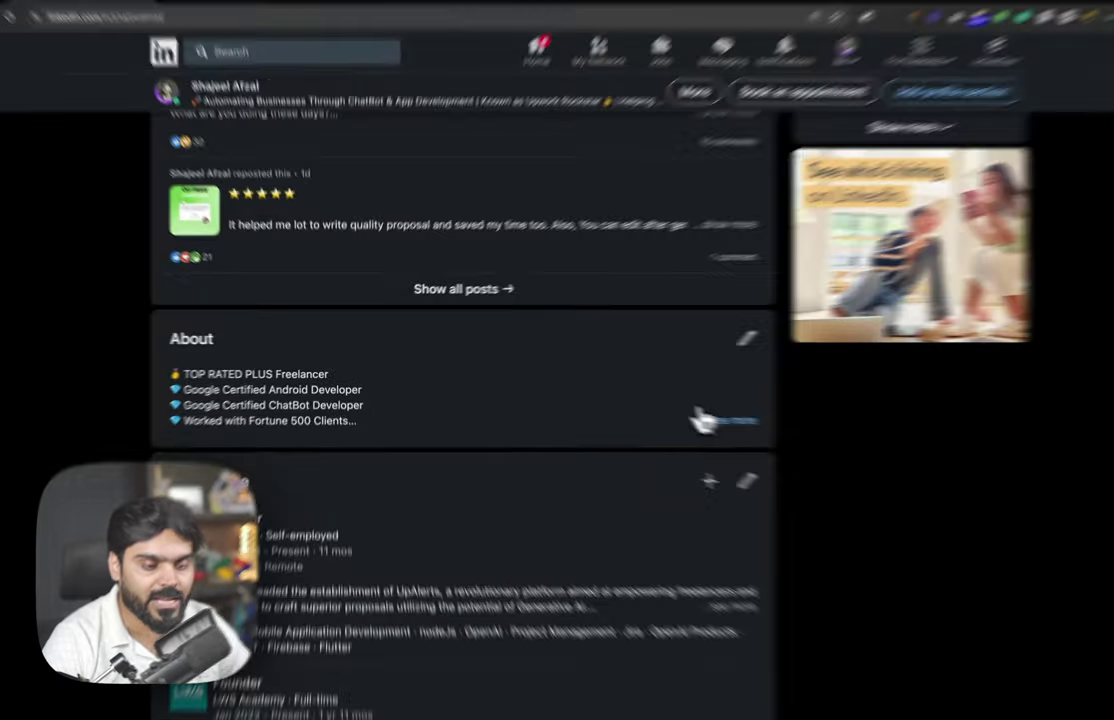
click(680, 410)
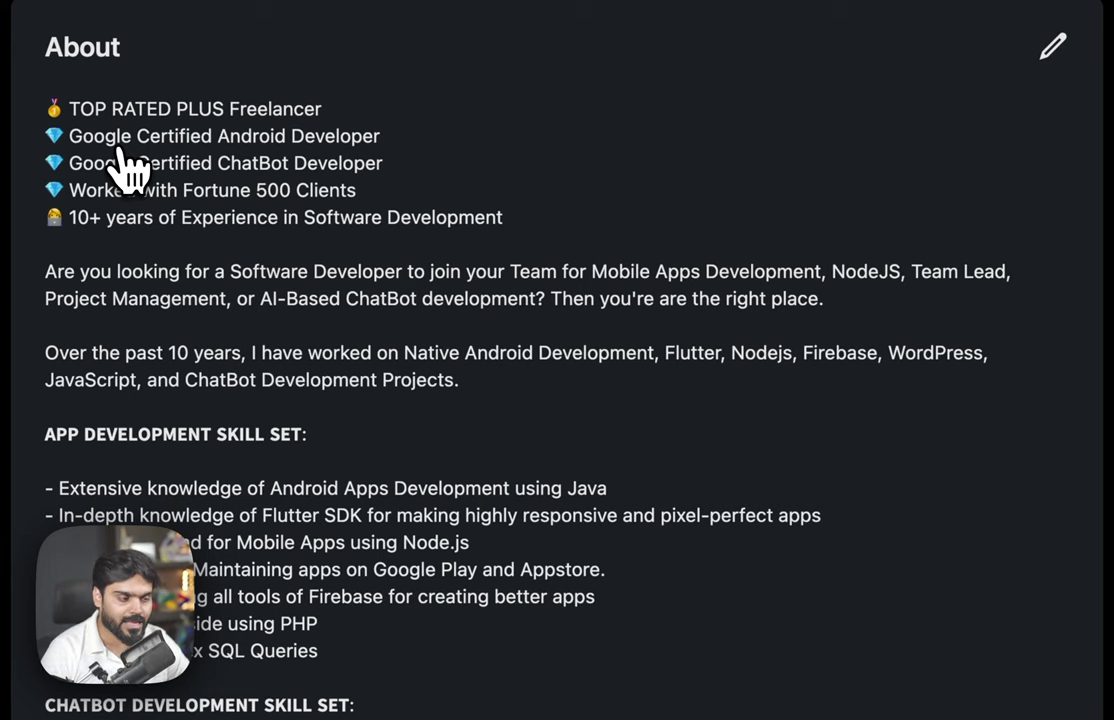
drag(503, 217, 52, 103)
click(90, 155)
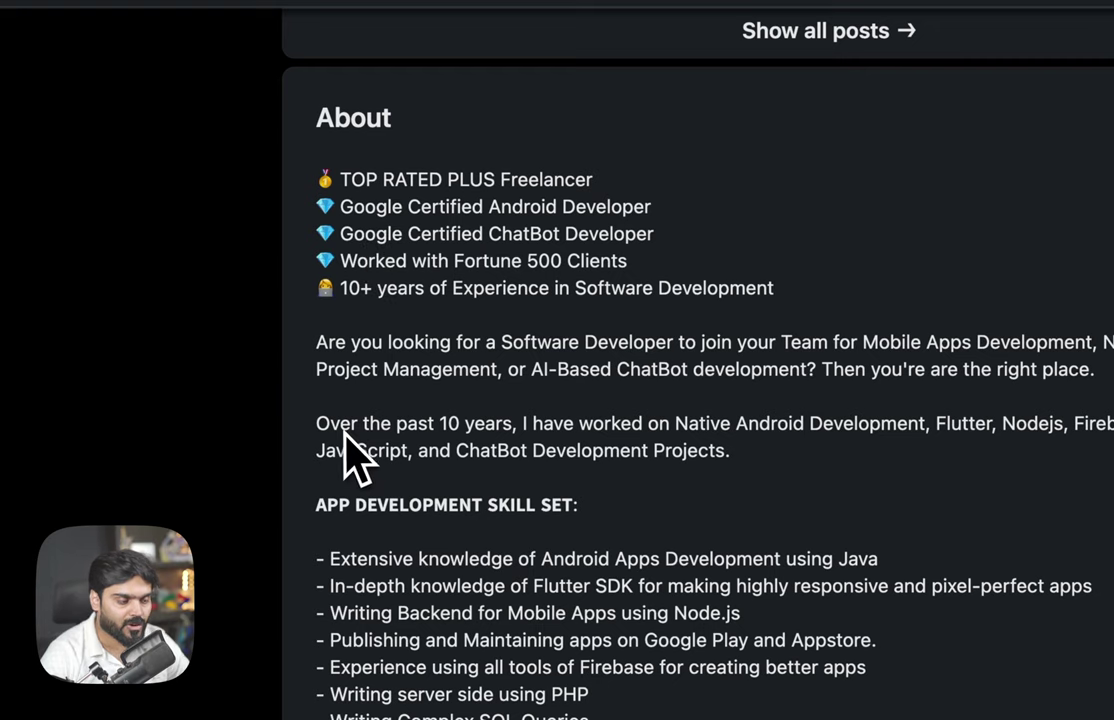
drag(317, 560, 578, 694)
click(578, 694)
scroll(708, 460, down, 8)
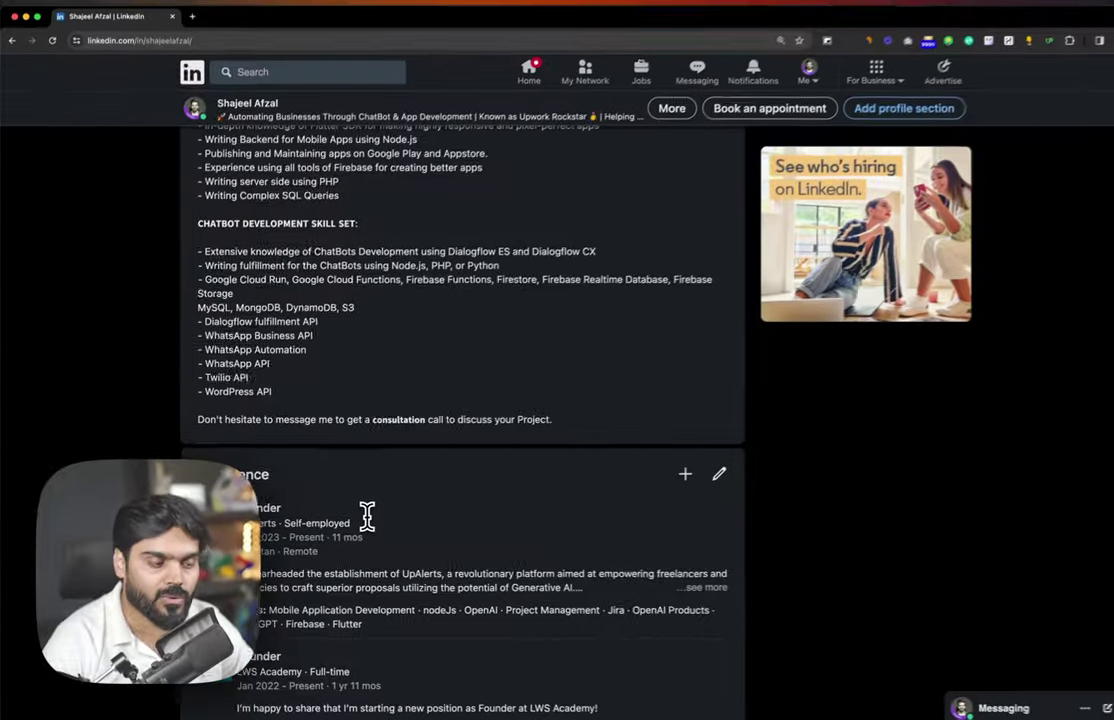
Expand the UpAlerts Founder entry under Experience and highlight its description and its skills line
scroll(355, 517, down, 3)
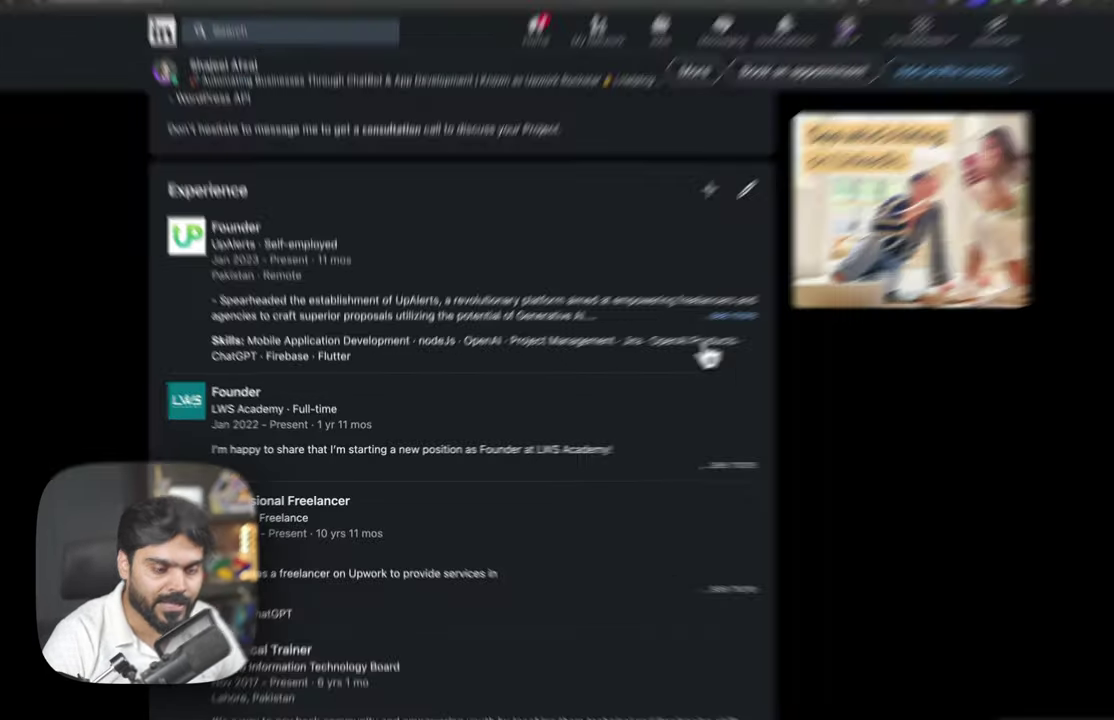
click(678, 337)
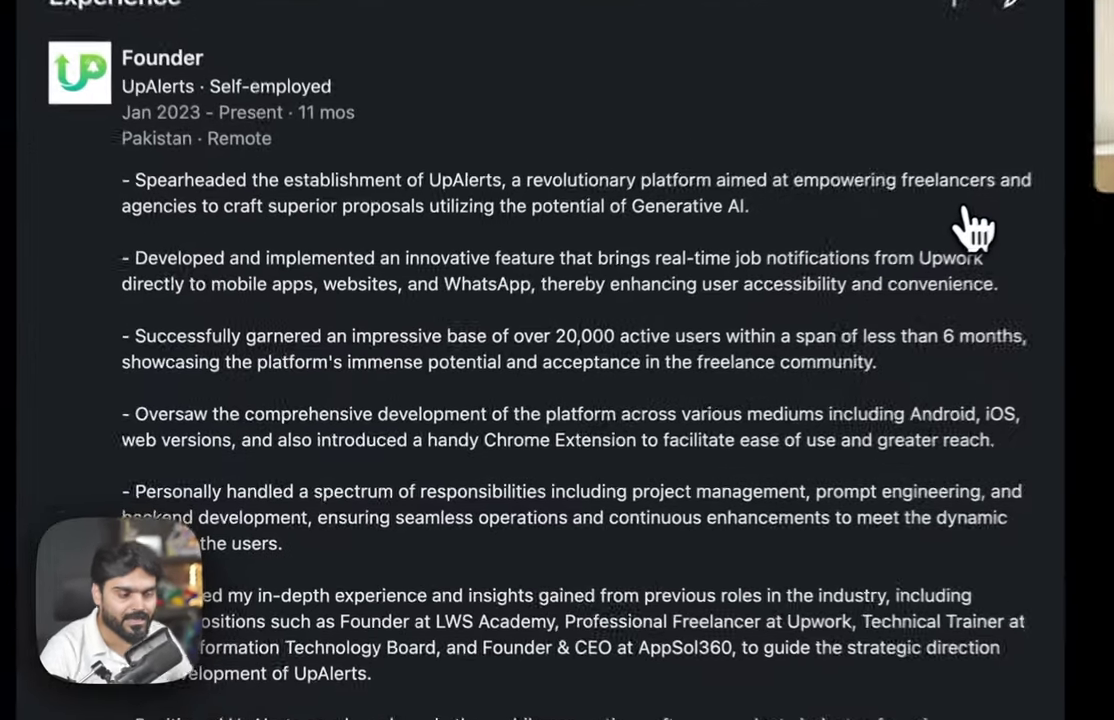
scroll(684, 412, down, 2)
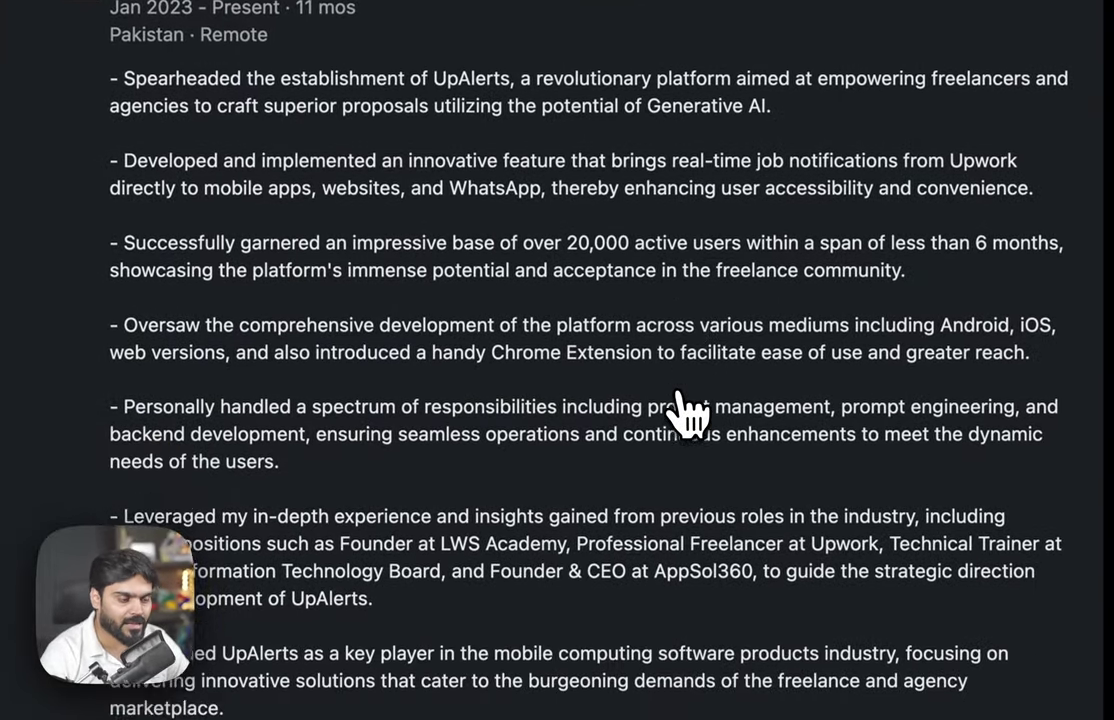
scroll(688, 412, down, 1)
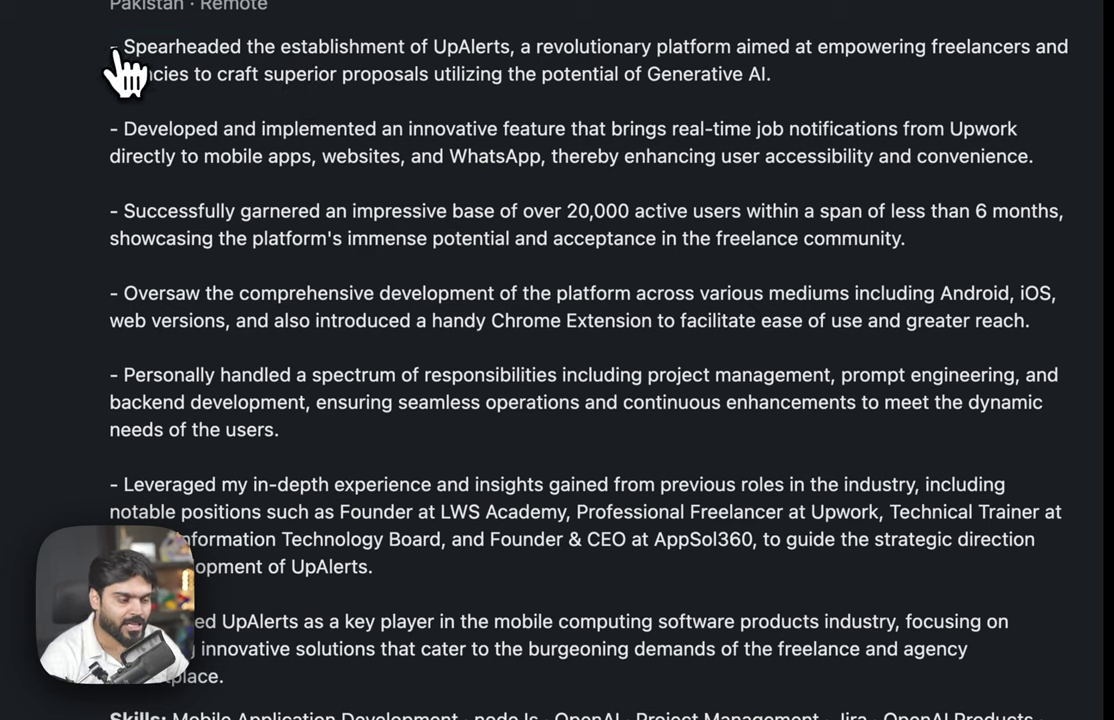
drag(111, 47, 479, 622)
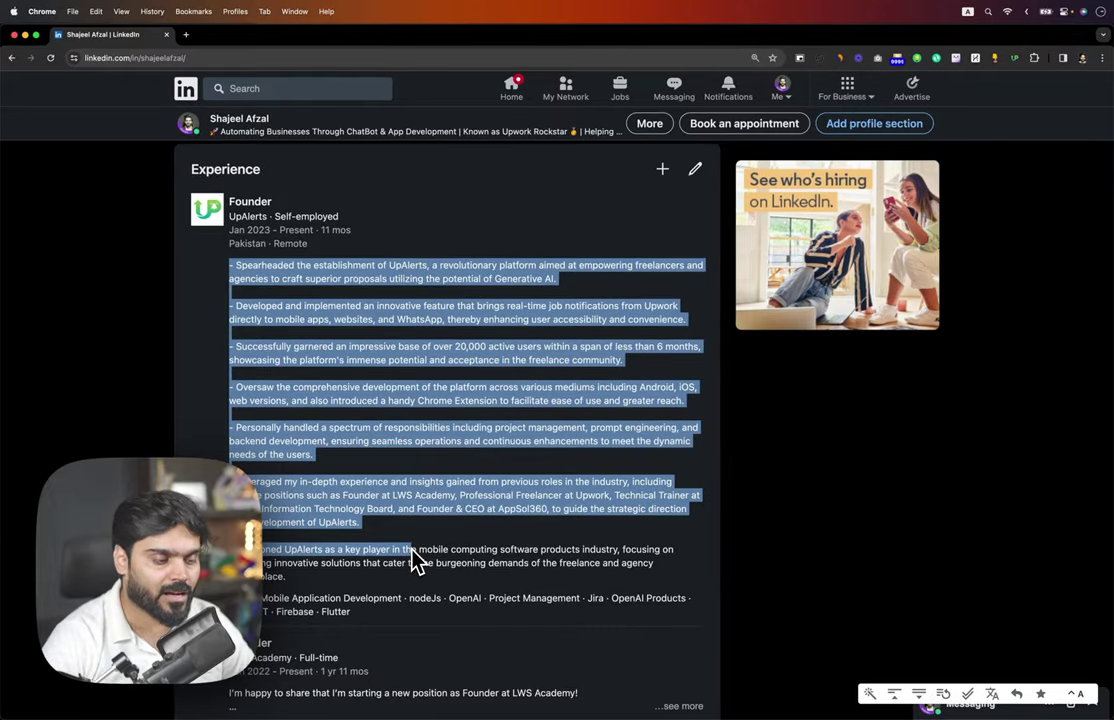
click(364, 616)
triple_click(285, 594)
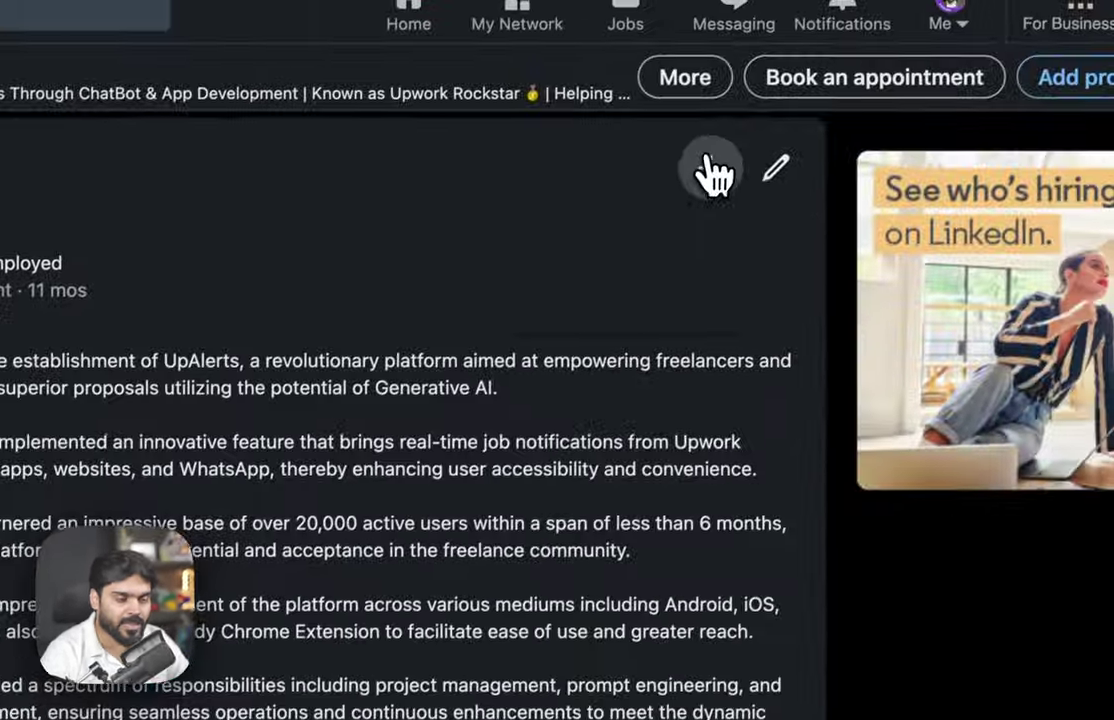
Open the form for adding a new position to Experience, review its fields and close it without saving
click(780, 85)
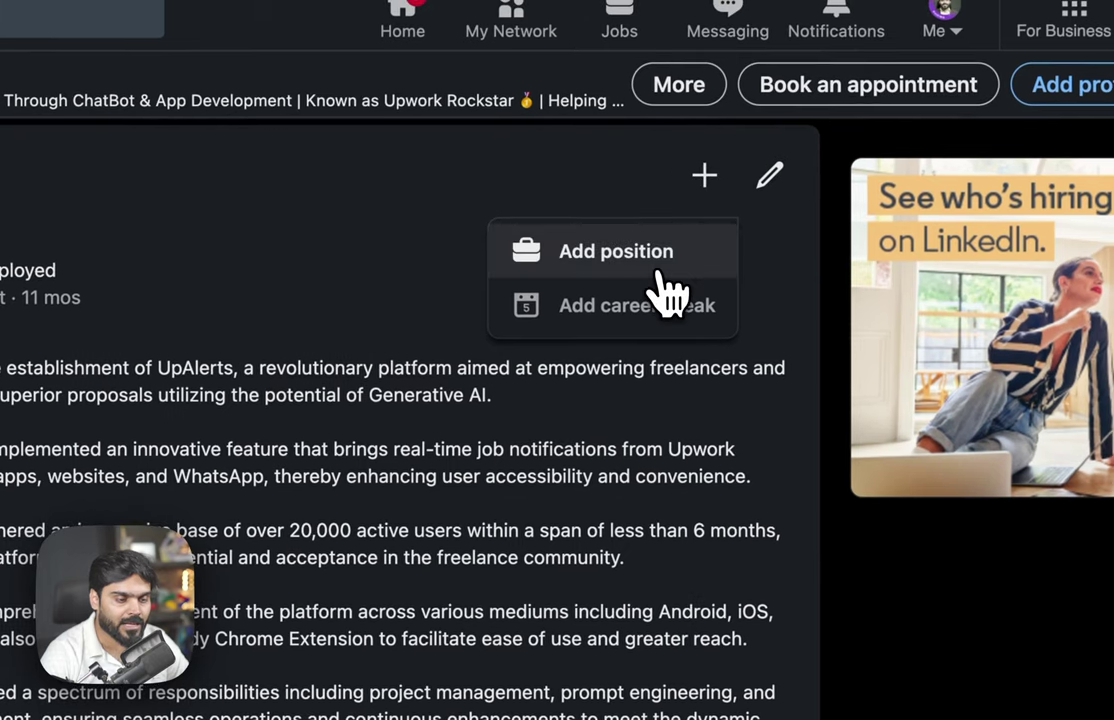
click(660, 268)
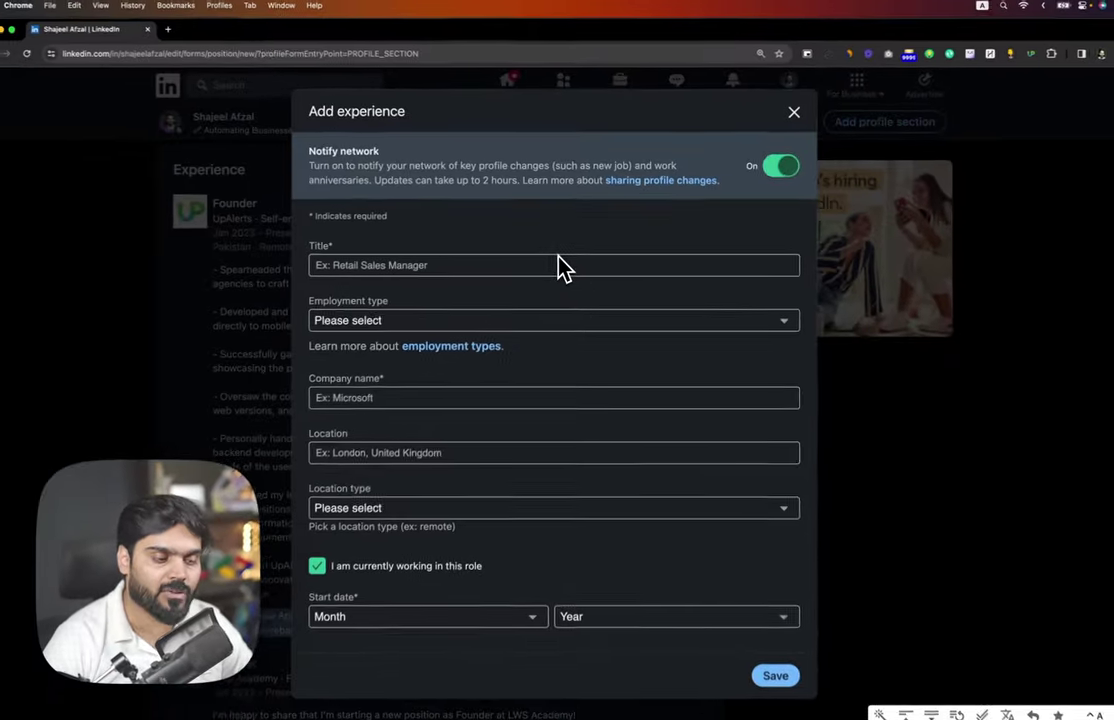
scroll(565, 268, down, 10)
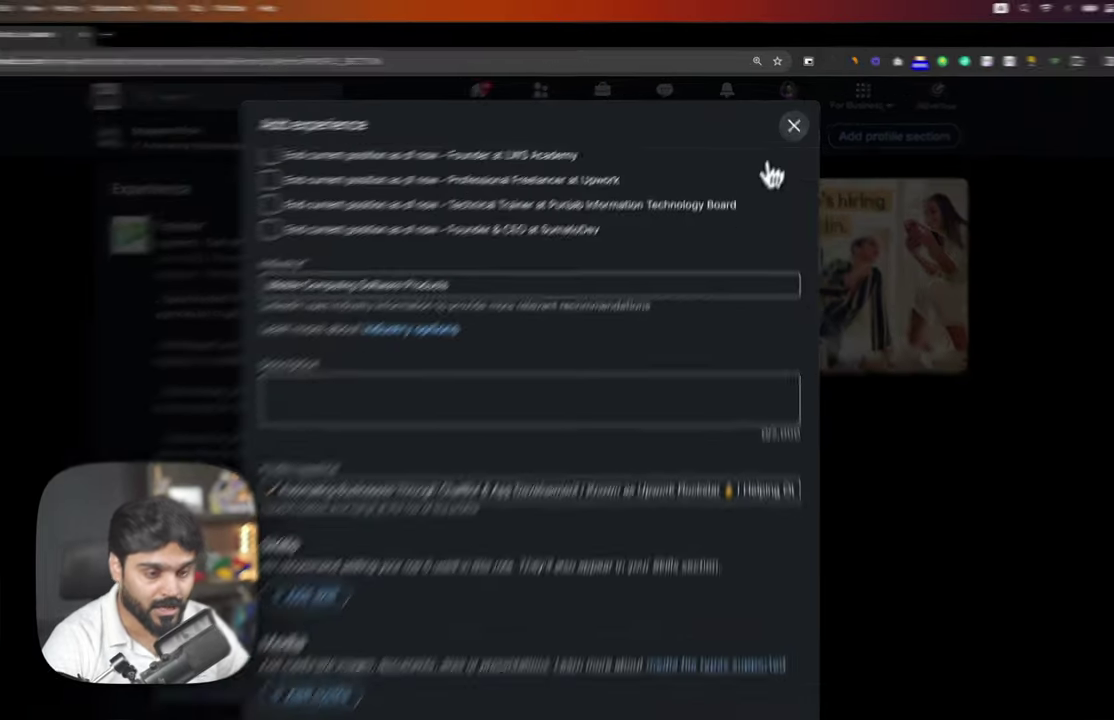
click(794, 125)
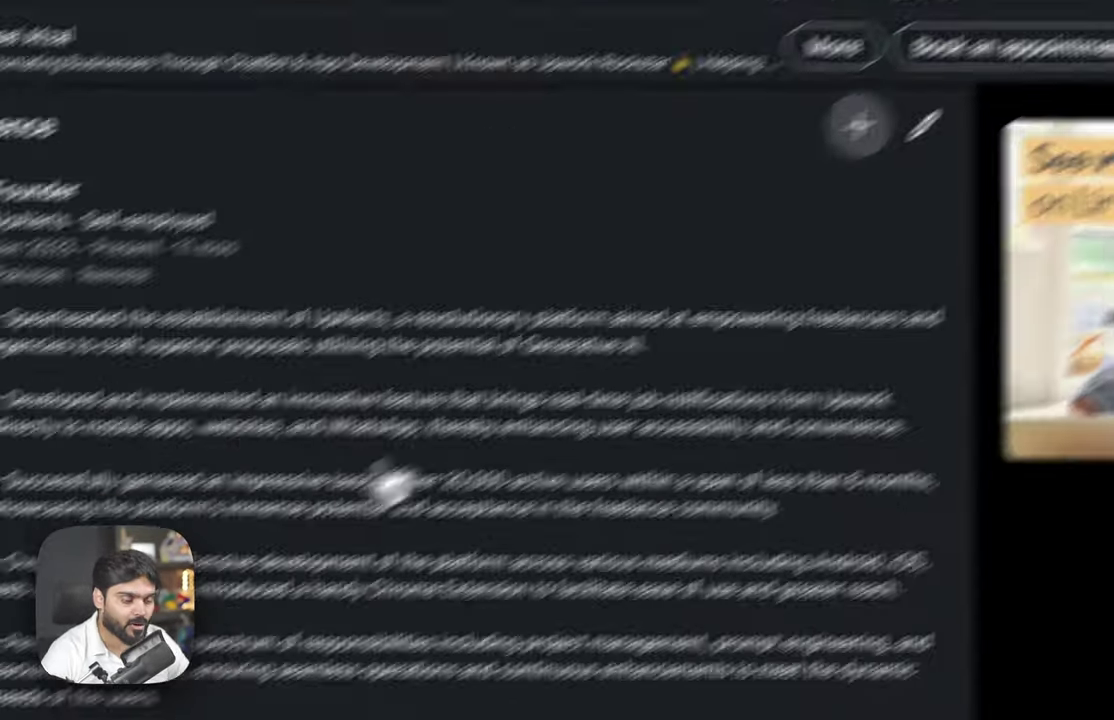
Review the remaining Experience entries and the Education section of the profile
scroll(390, 487, down, 7)
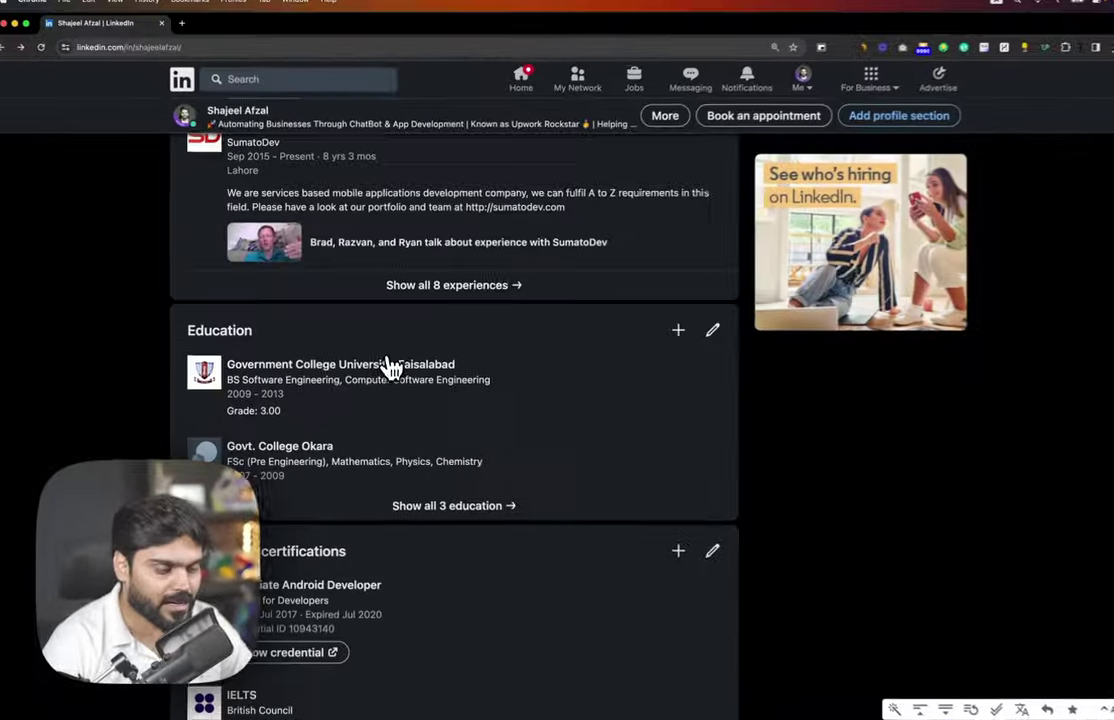
scroll(385, 365, up, 5)
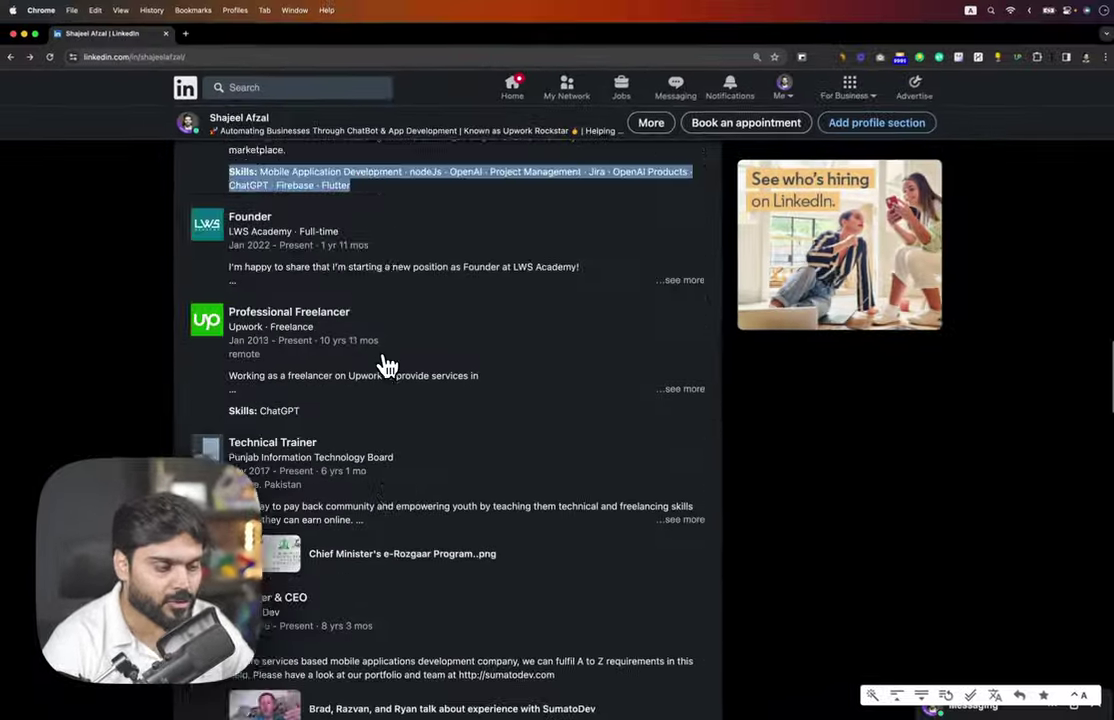
scroll(385, 365, down, 2)
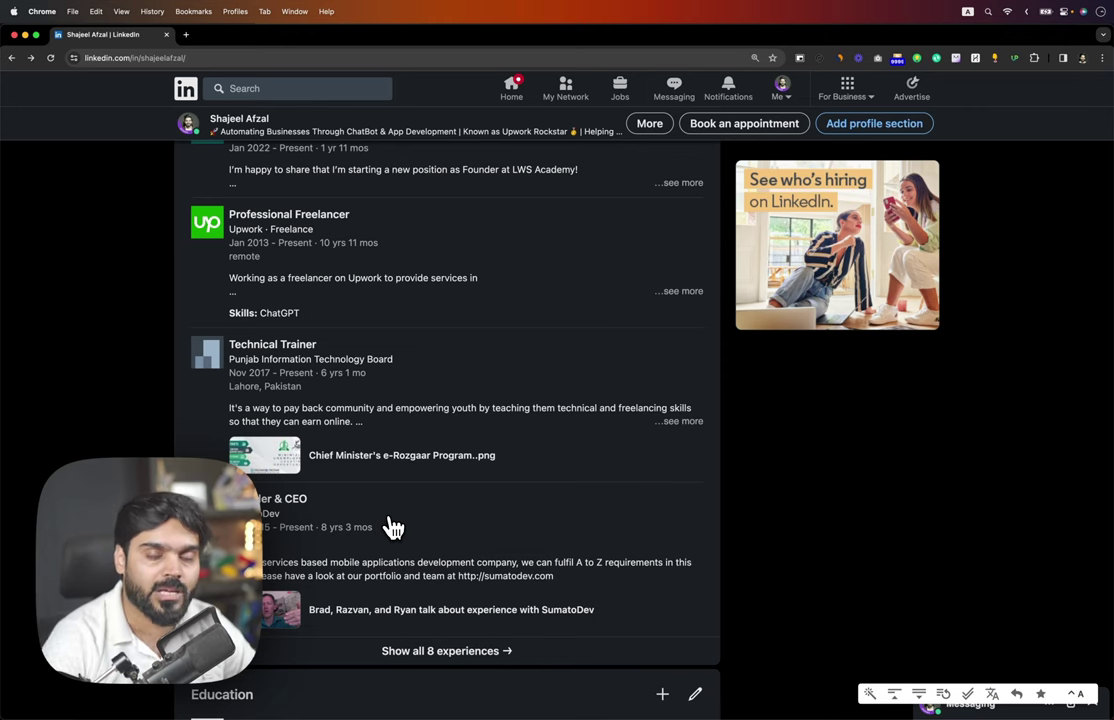
scroll(392, 527, down, 5)
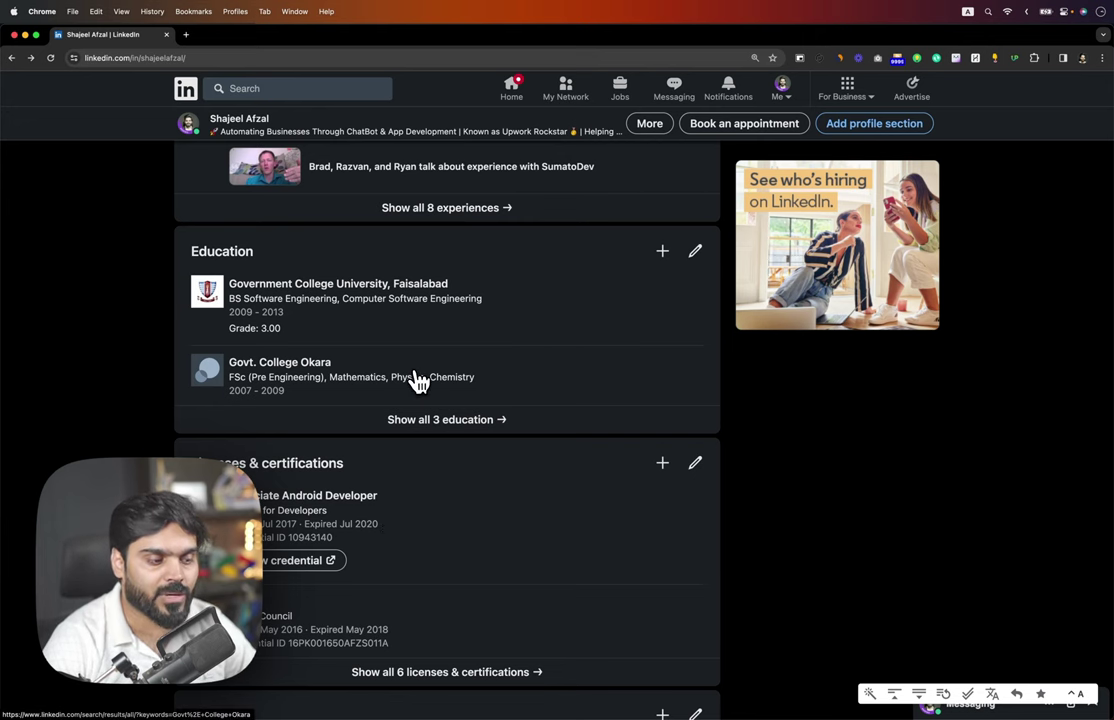
Review the Licenses & certifications, Projects and Skills sections of the profile
scroll(416, 380, down, 4)
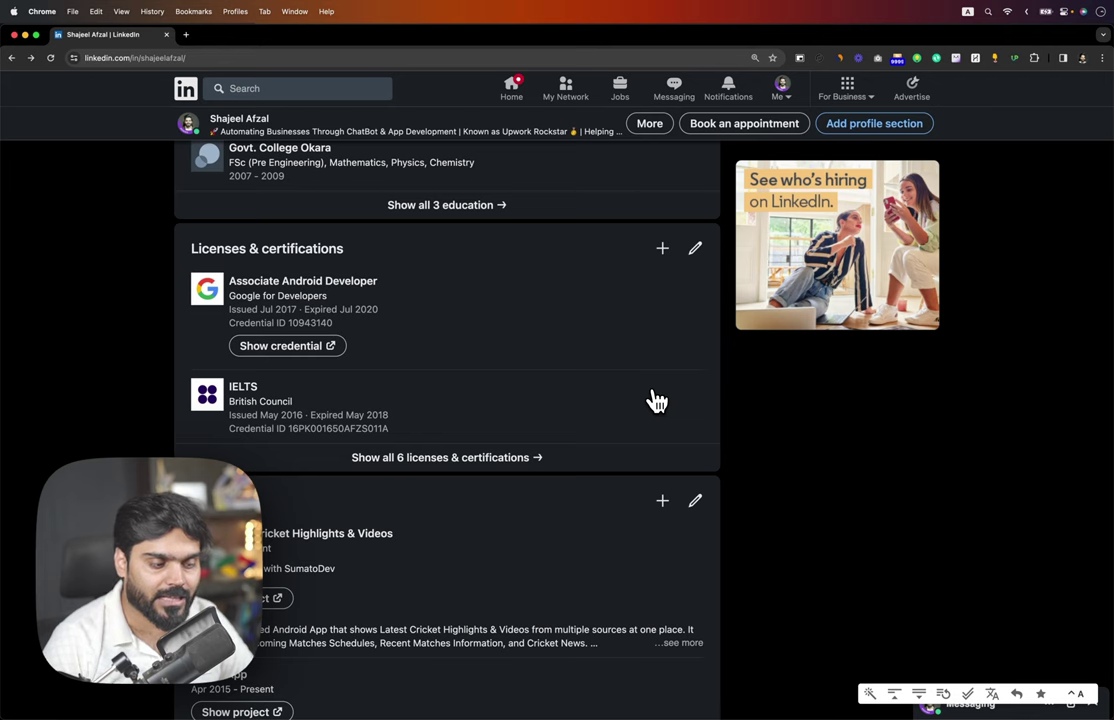
scroll(657, 400, down, 5)
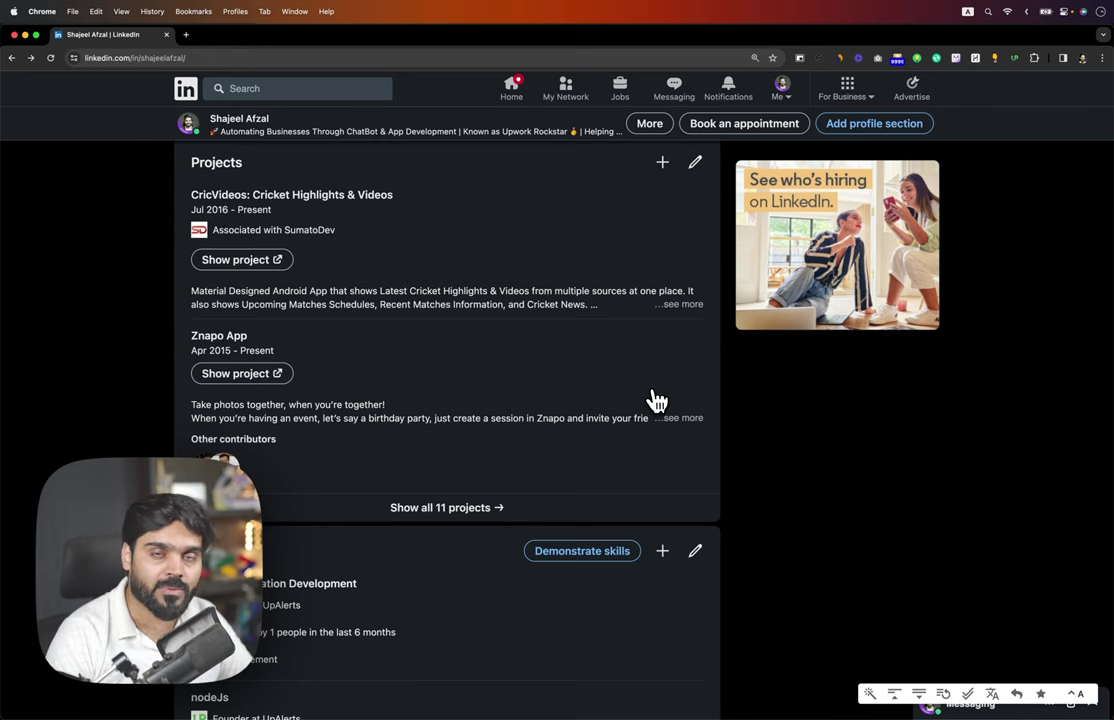
scroll(656, 400, up, 6)
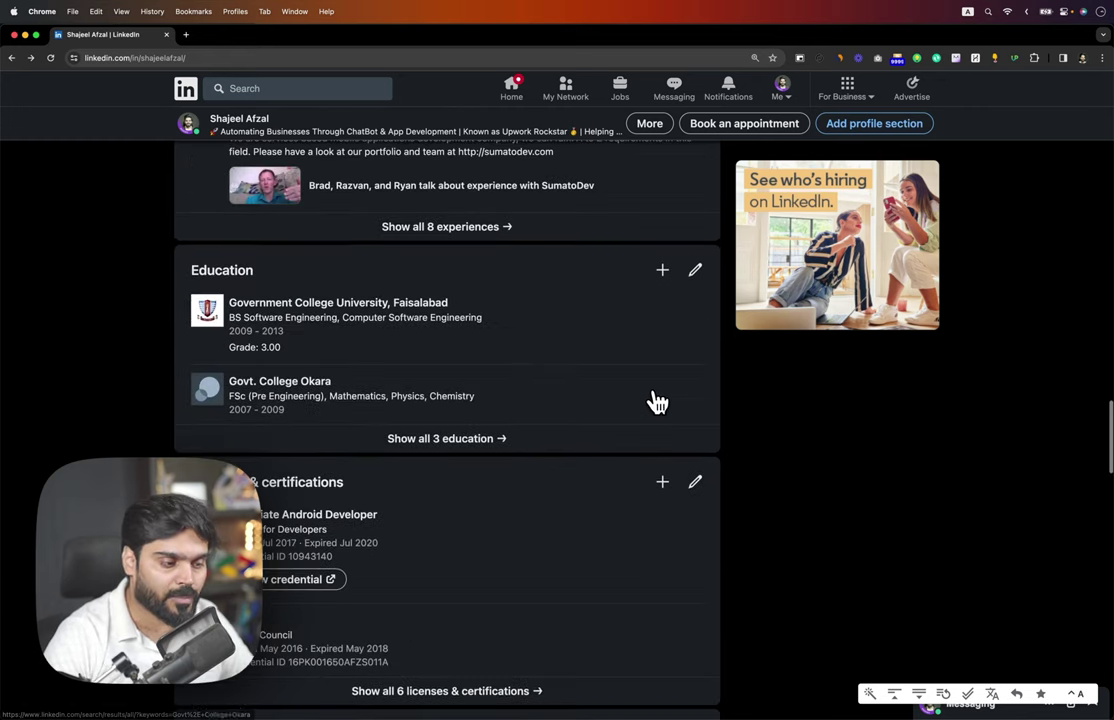
scroll(656, 400, down, 2)
scroll(656, 400, down, 1)
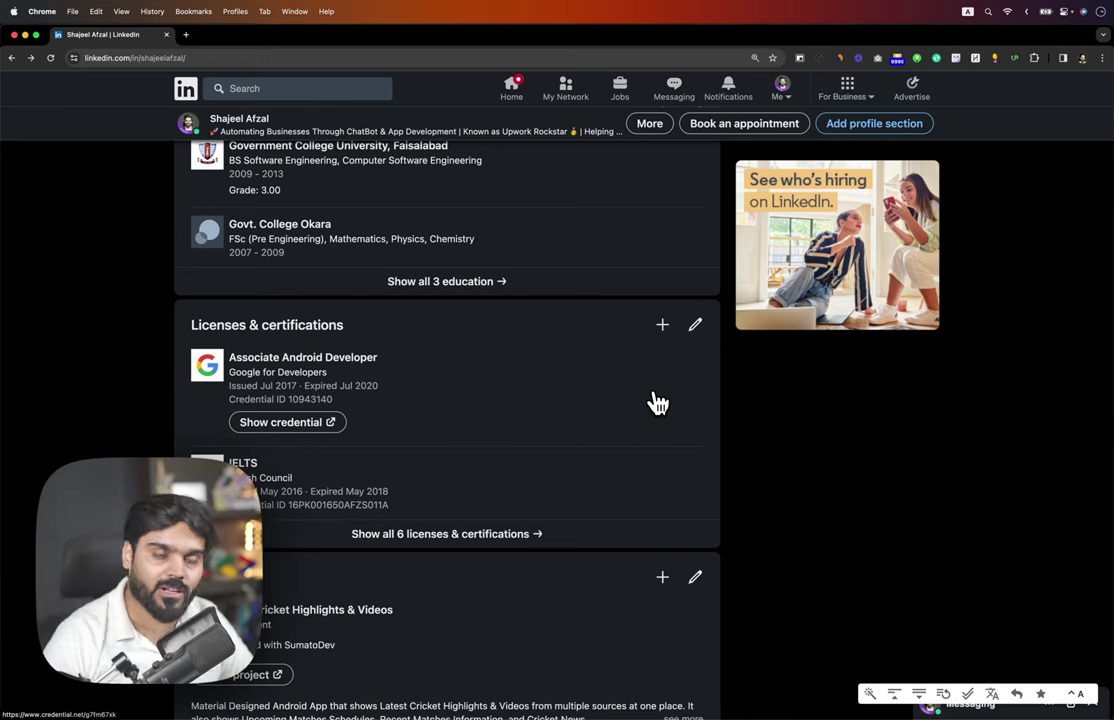
scroll(656, 400, down, 5)
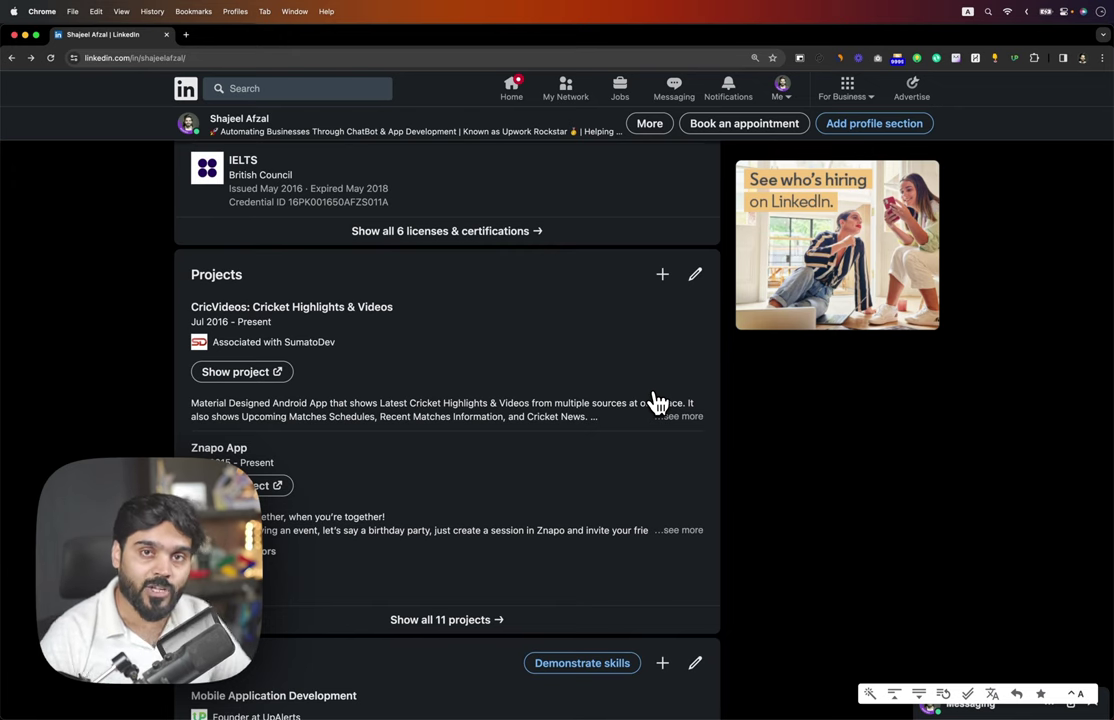
scroll(656, 402, down, 4)
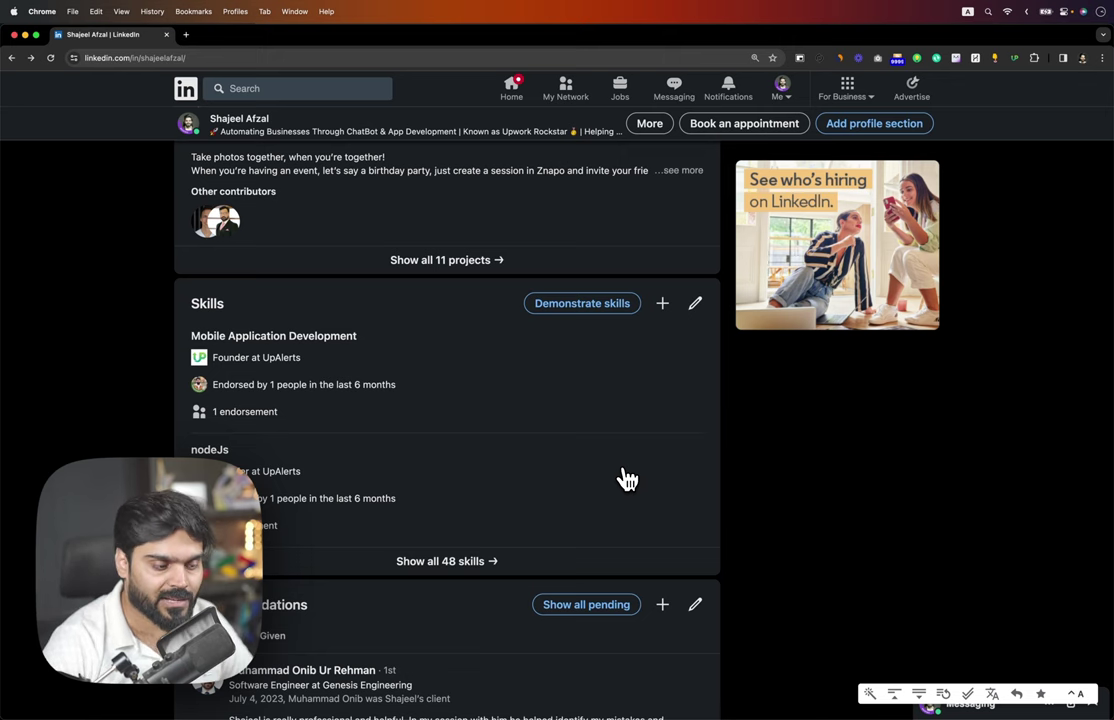
Open the request form for asking for a recommendation in the Recommendations section and close it without sending
scroll(626, 480, down, 3)
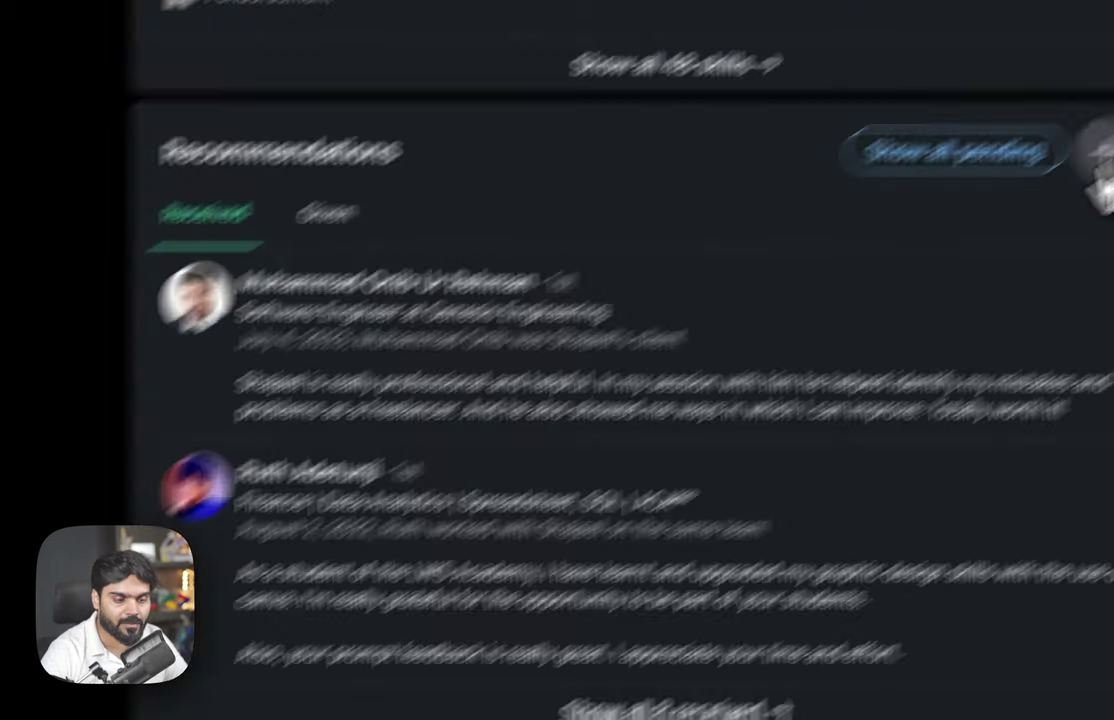
click(1113, 95)
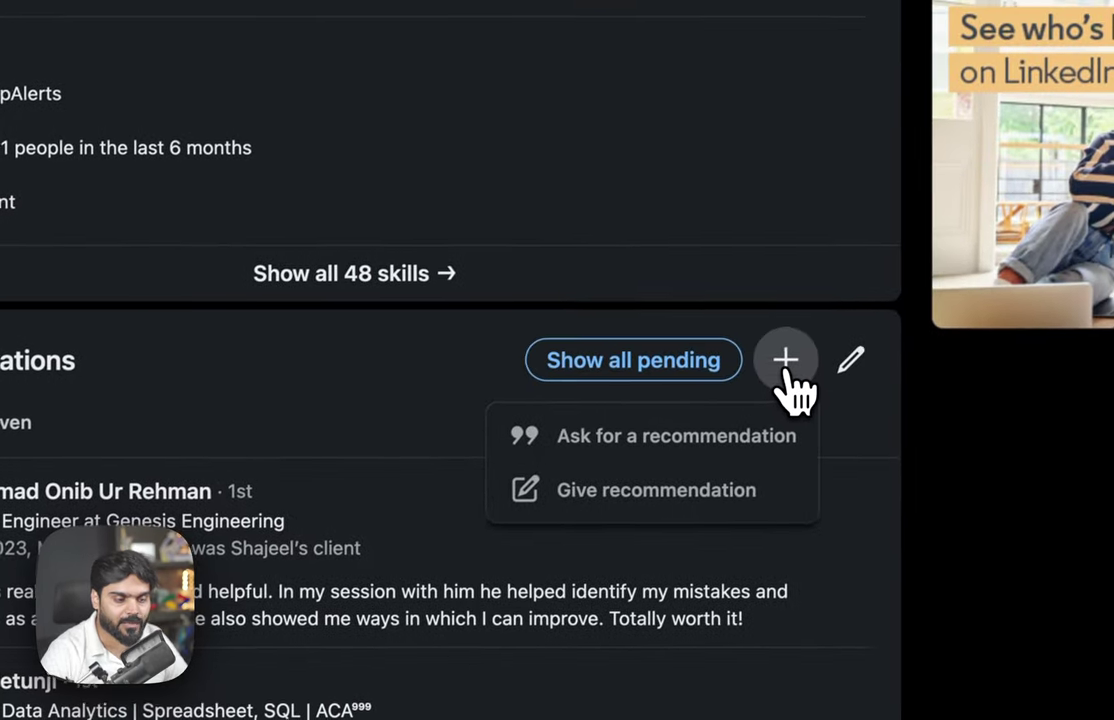
click(730, 448)
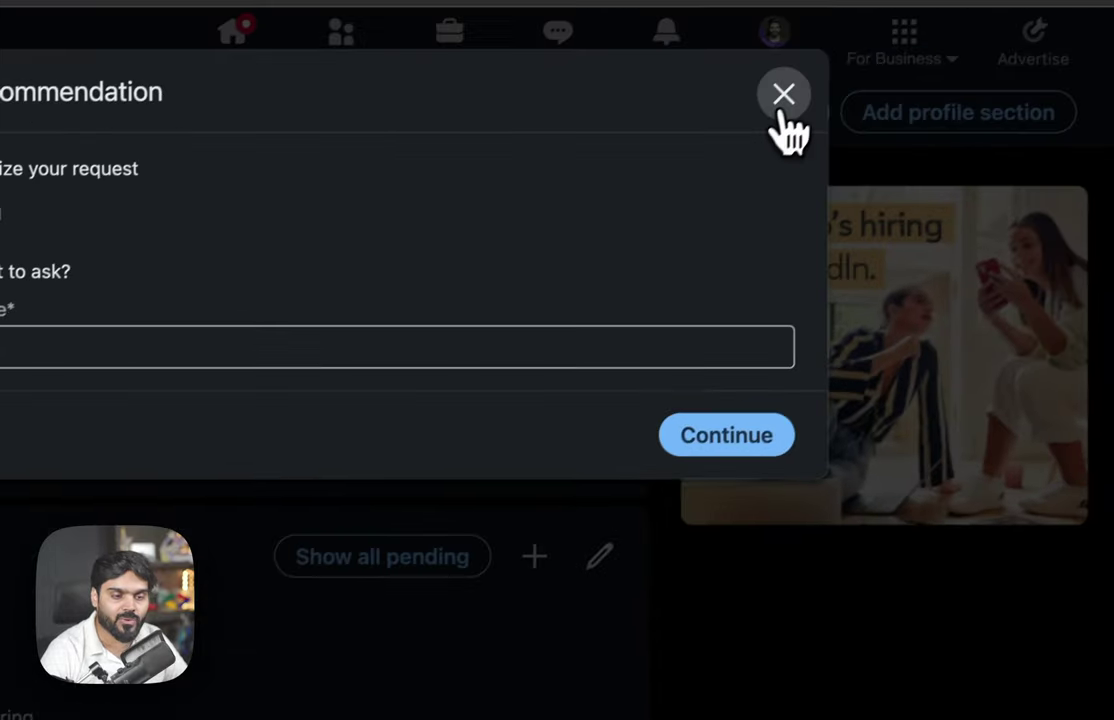
click(783, 97)
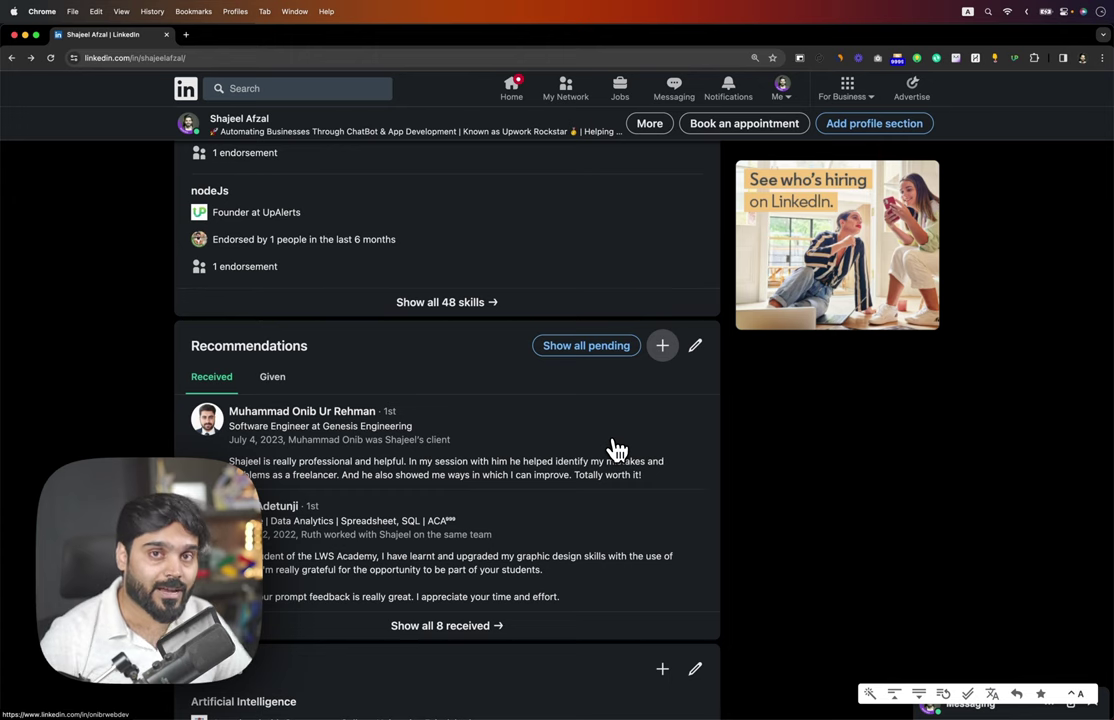
Review the received recommendations and the Courses, Honors & awards, Languages, Interests and Causes sections
scroll(616, 449, down, 5)
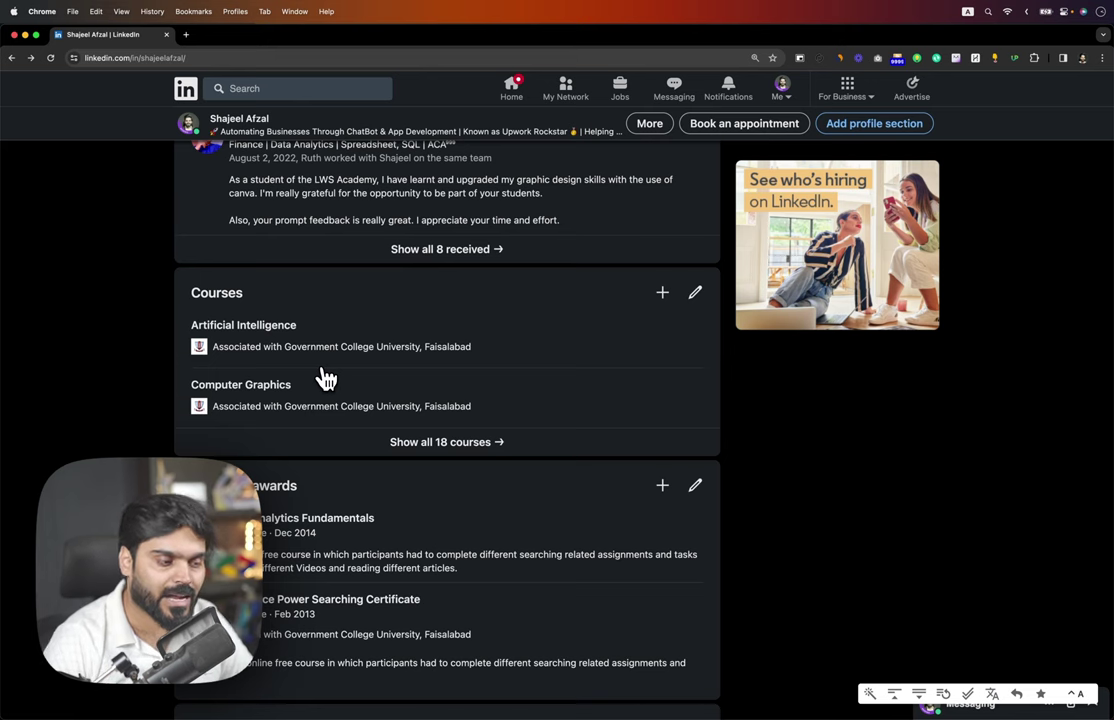
scroll(326, 378, down, 3)
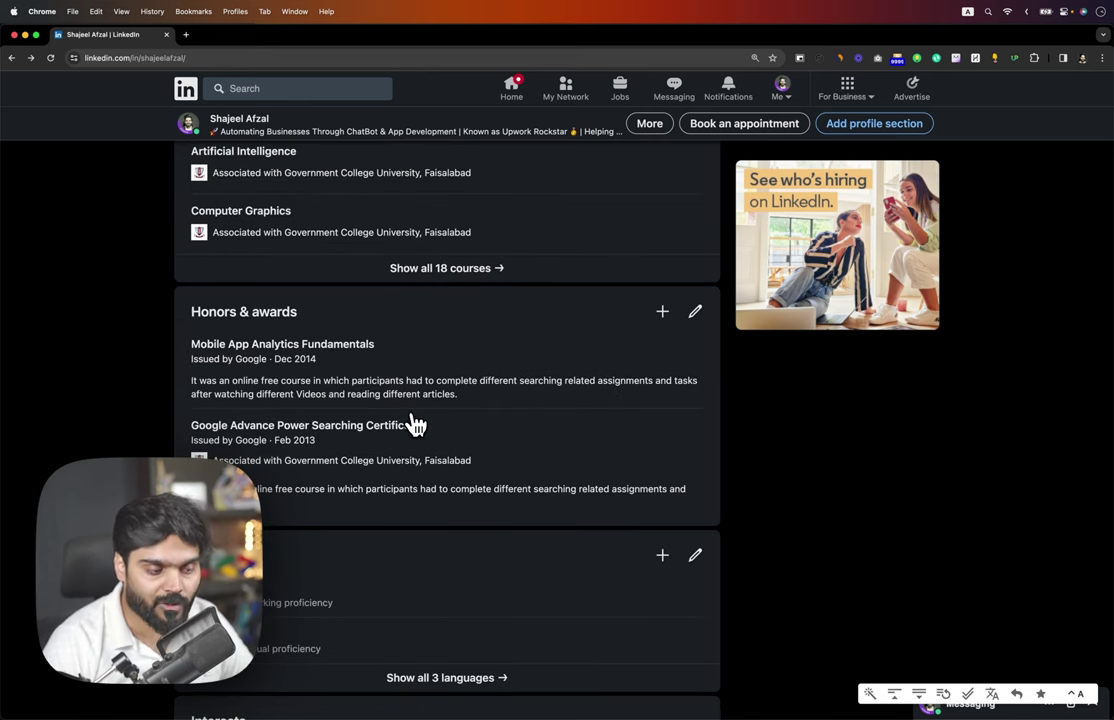
scroll(416, 425, down, 5)
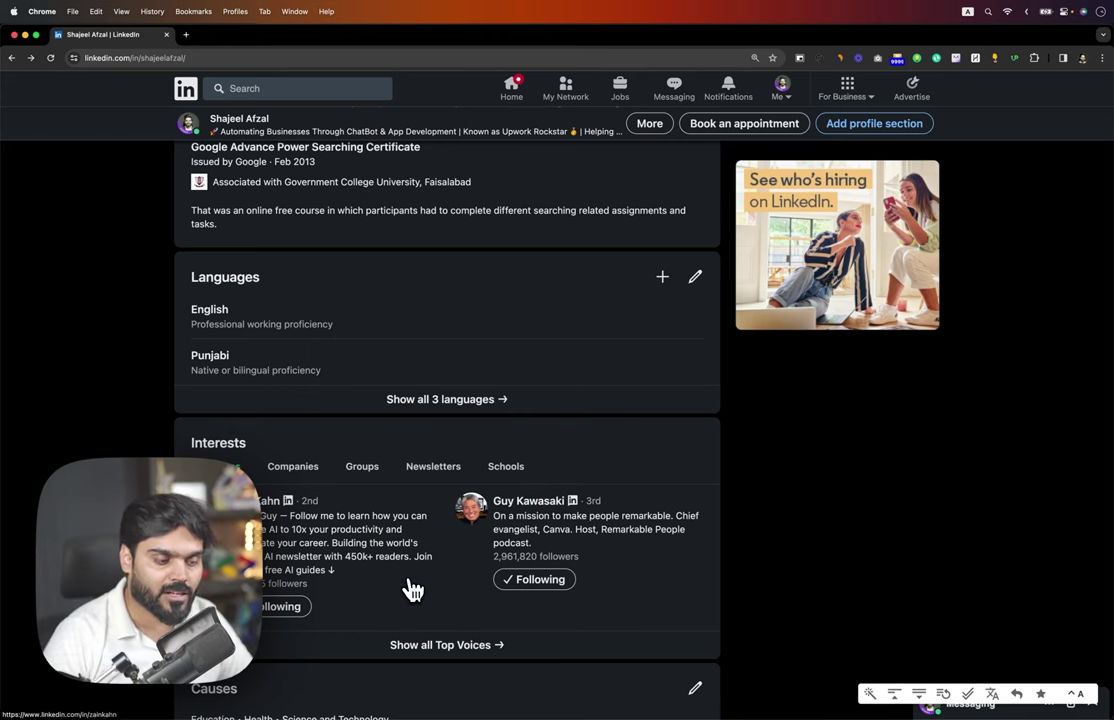
scroll(408, 589, down, 5)
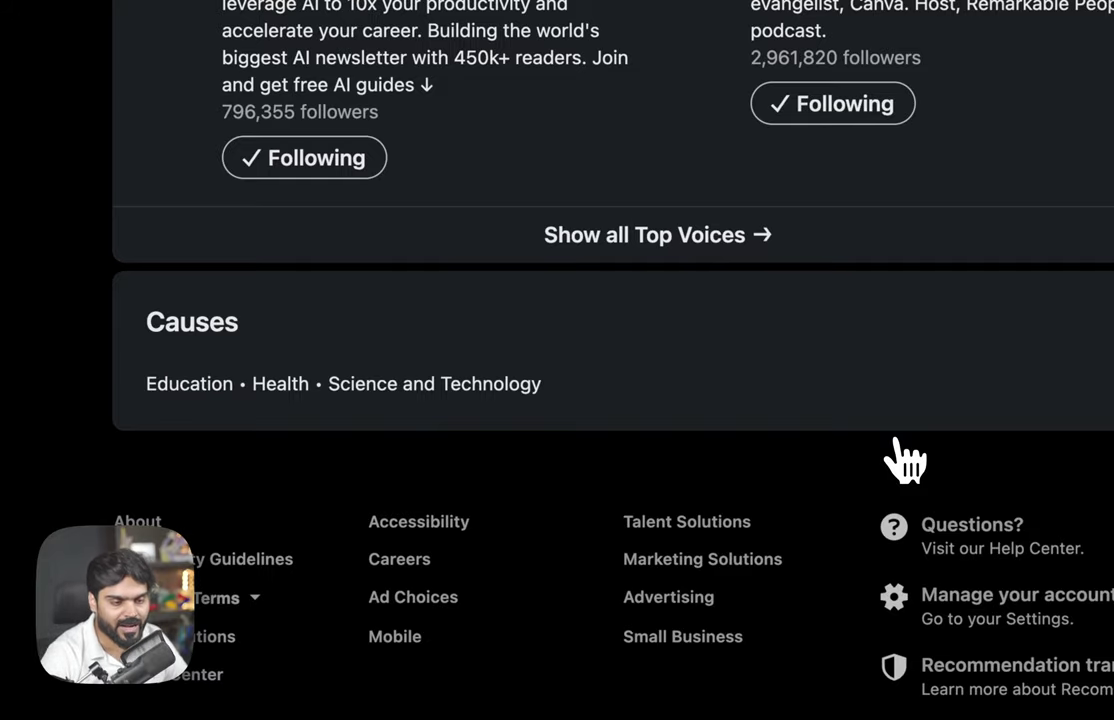
Copy the profile's web address and load it in a new incognito window
scroll(600, 540, up, 20)
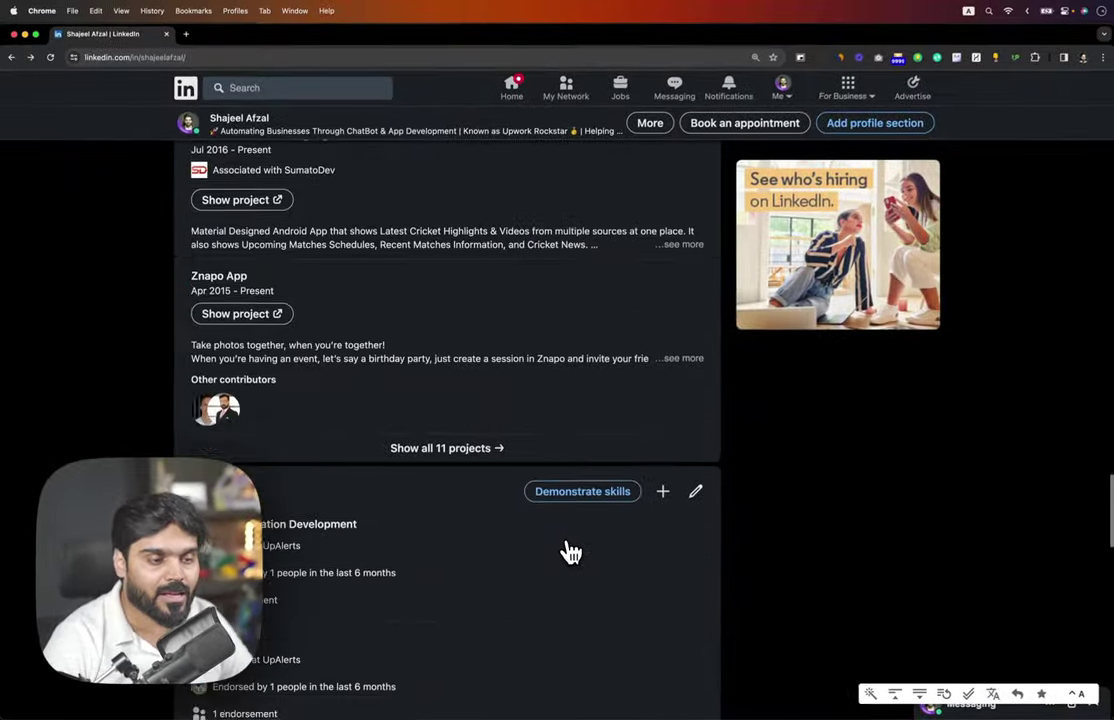
scroll(570, 552, up, 20)
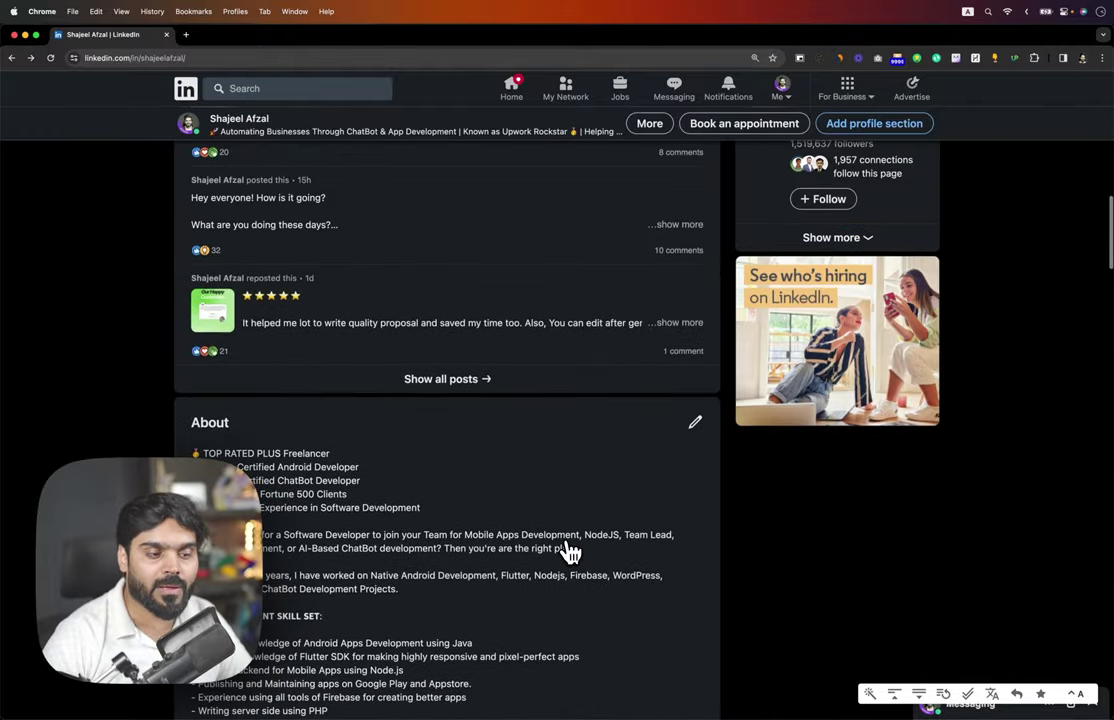
scroll(570, 552, up, 1)
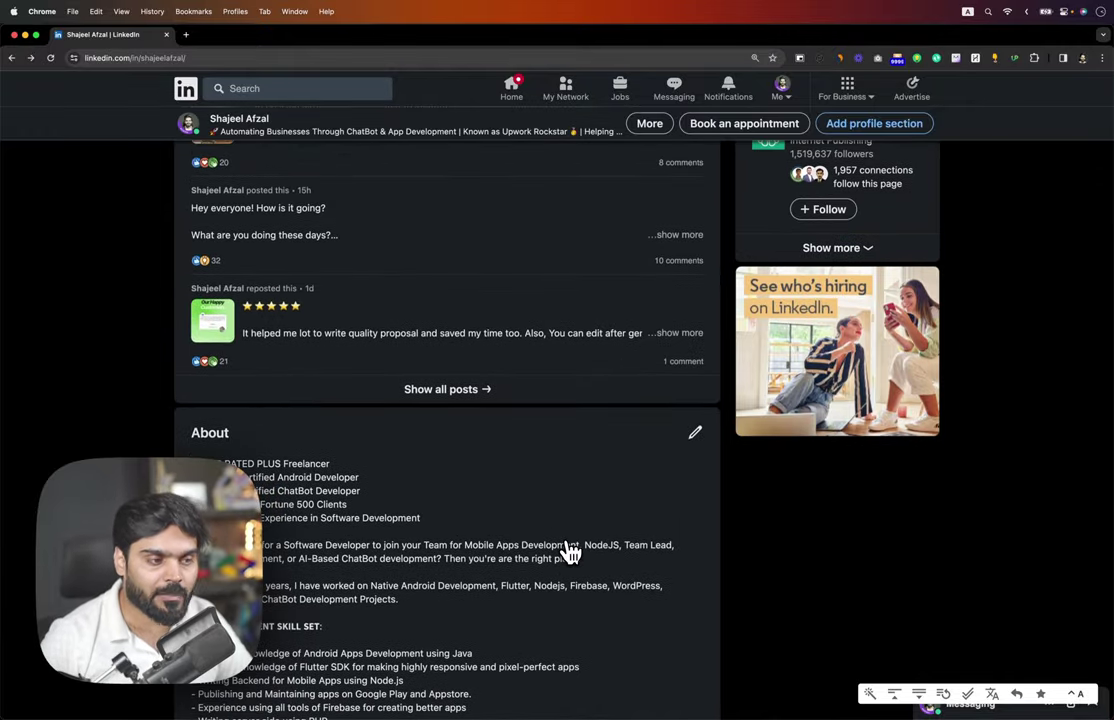
scroll(568, 552, up, 15)
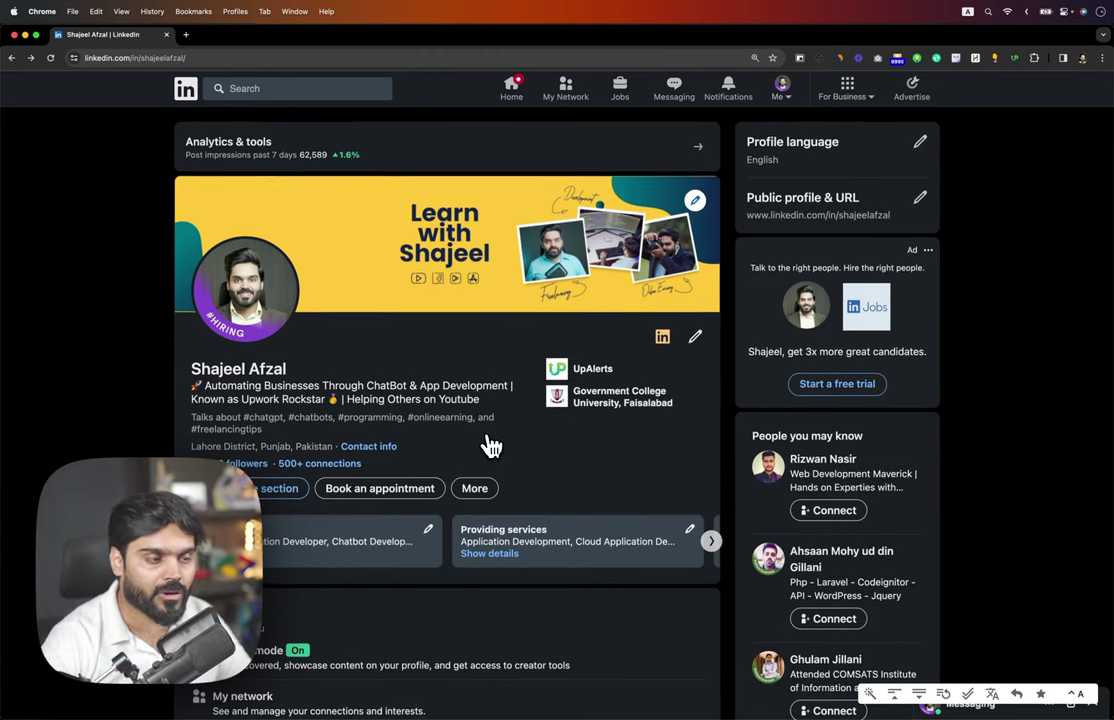
click(282, 58)
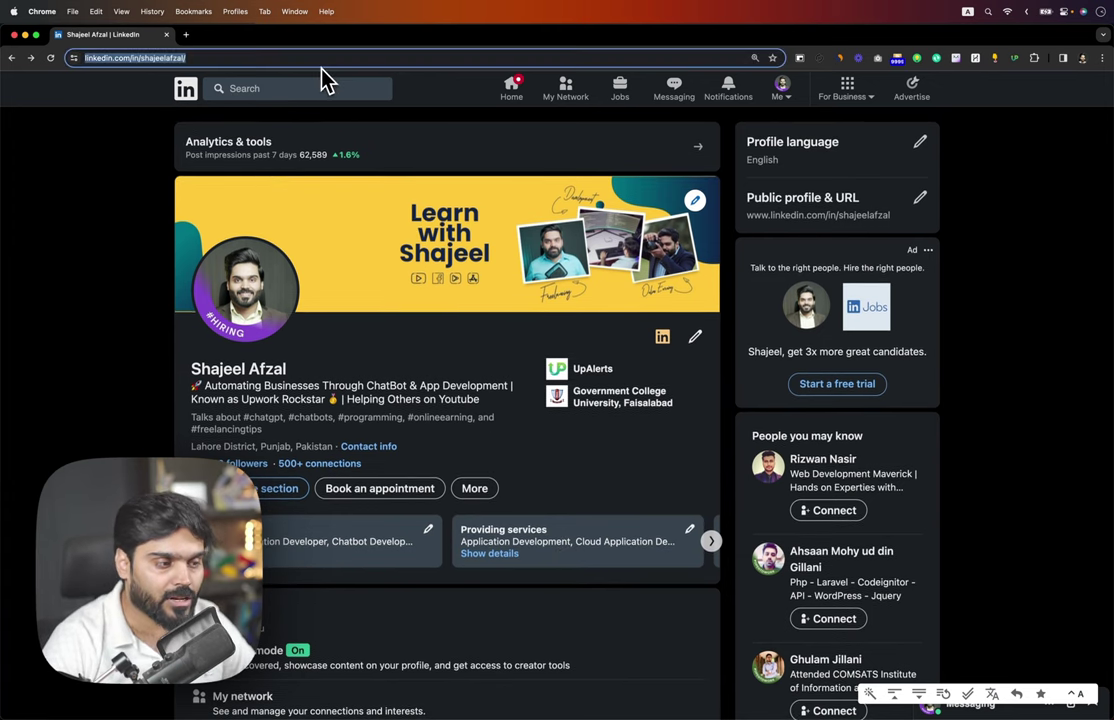
key(super+c)
key(super+shift+n)
key(super+v)
key(Return)
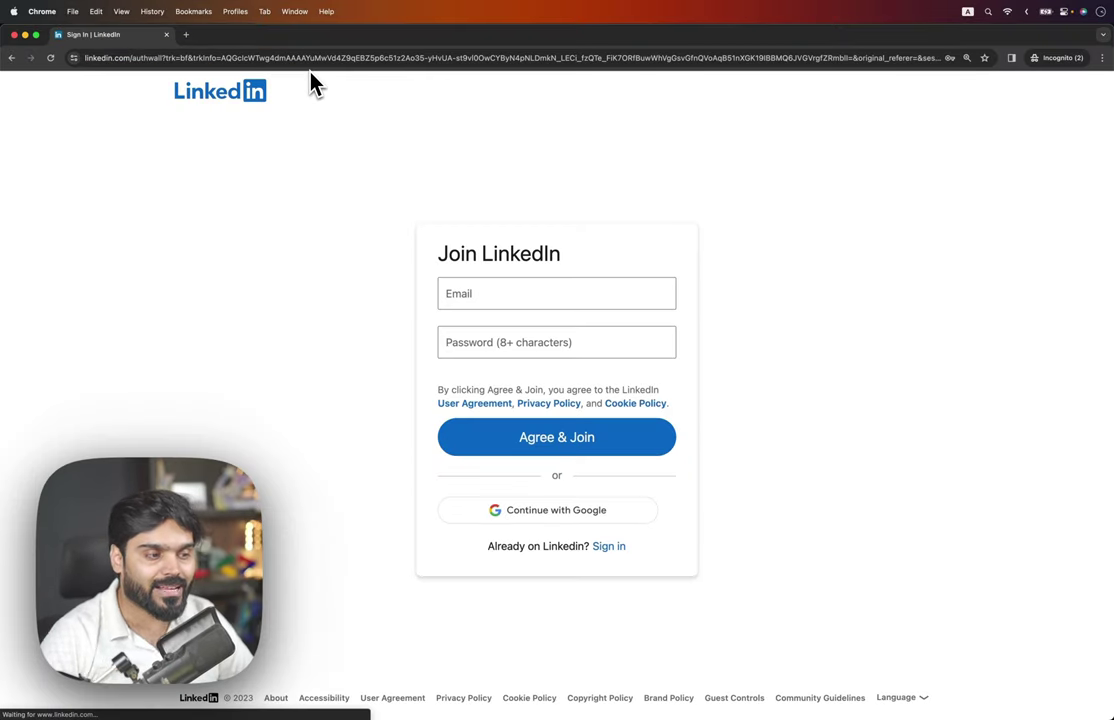
Retry the copied profile address in the incognito window and dismiss the sign-in prompt covering the public profile
click(300, 60)
key(super+v)
key(Return)
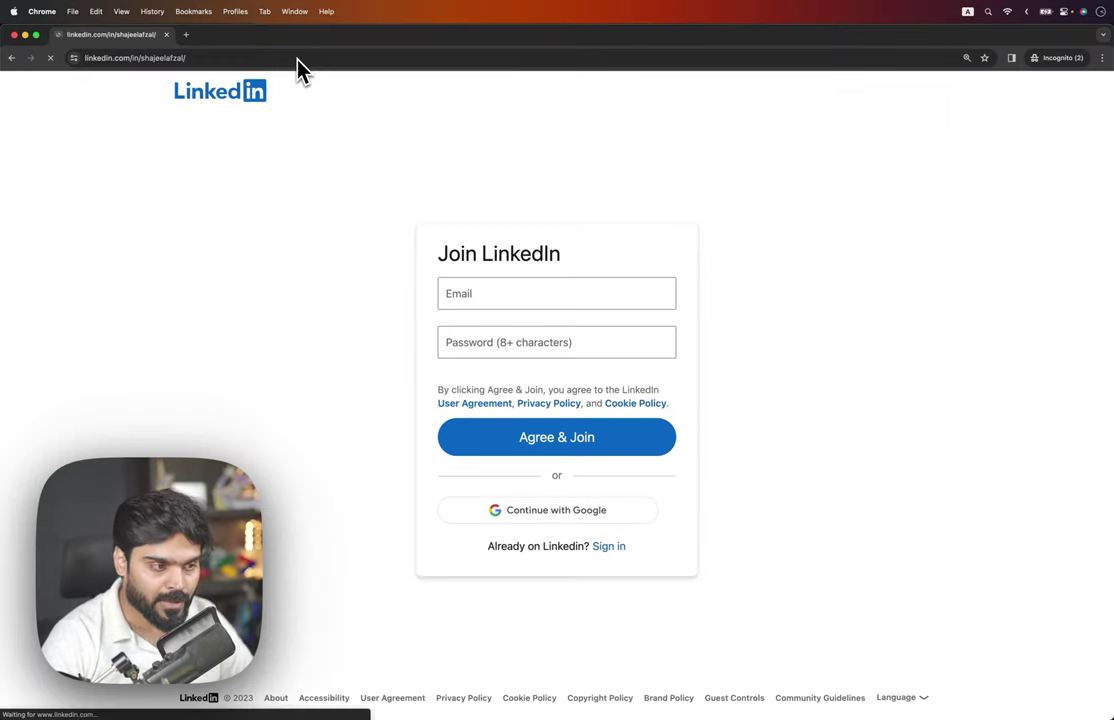
click(297, 58)
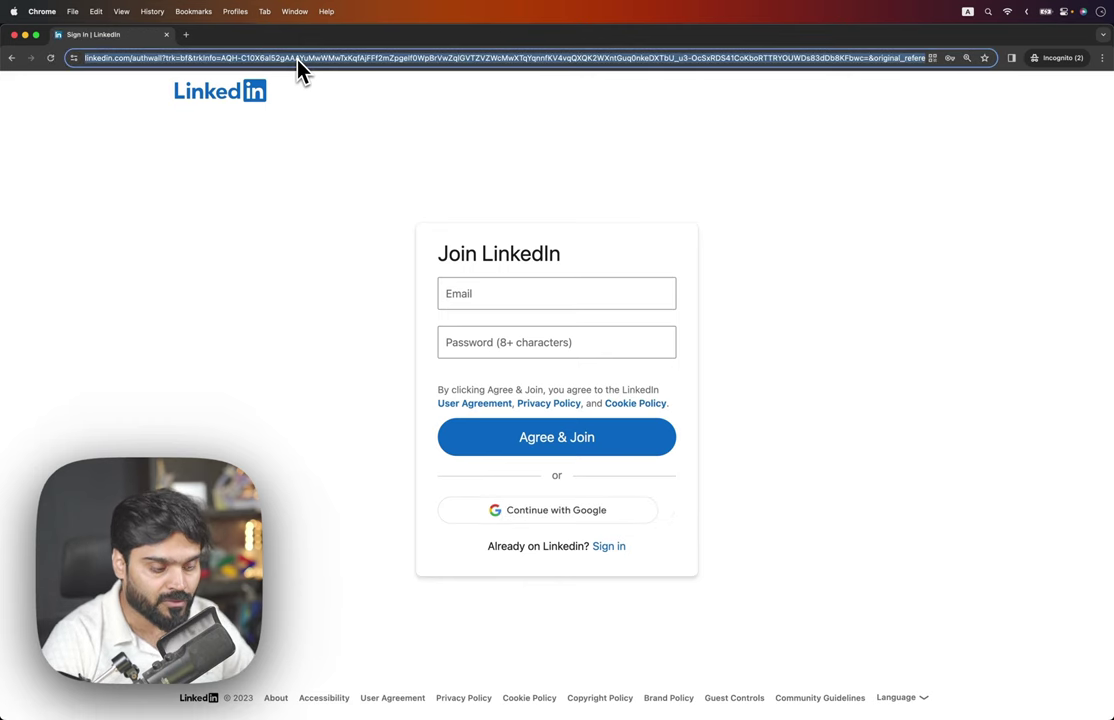
key(super+v)
key(Return)
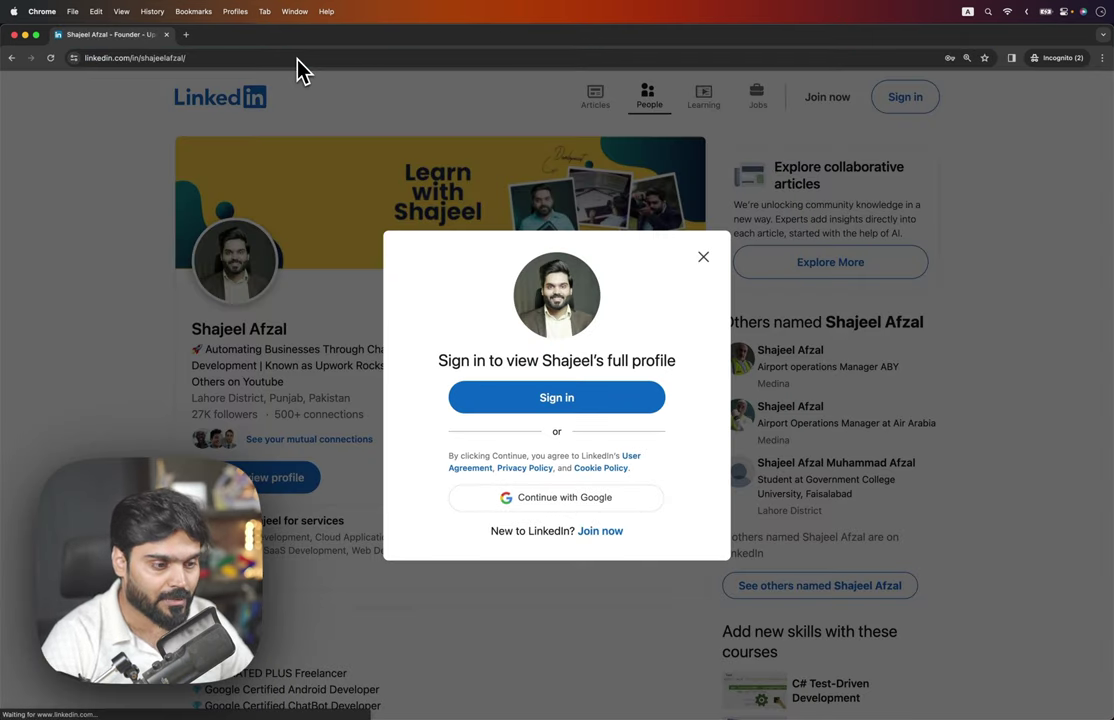
click(703, 258)
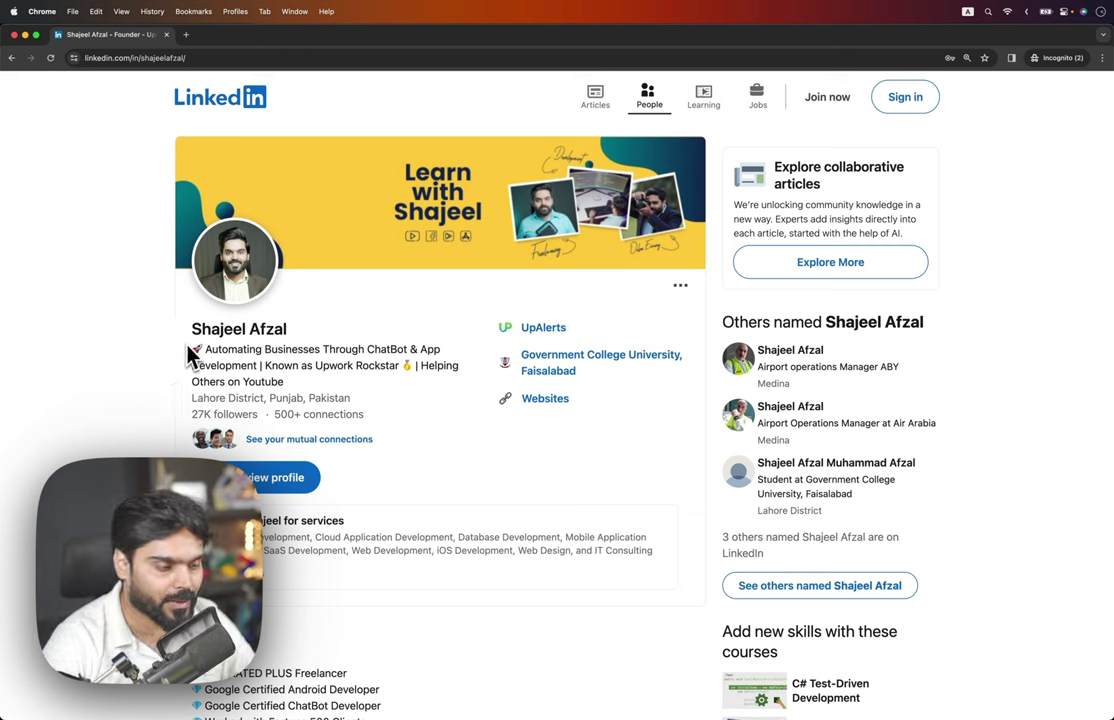
Examine how the public profile appears to signed-out visitors, from the headline and About text to articles, activity and experience
scroll(248, 410, down, 5)
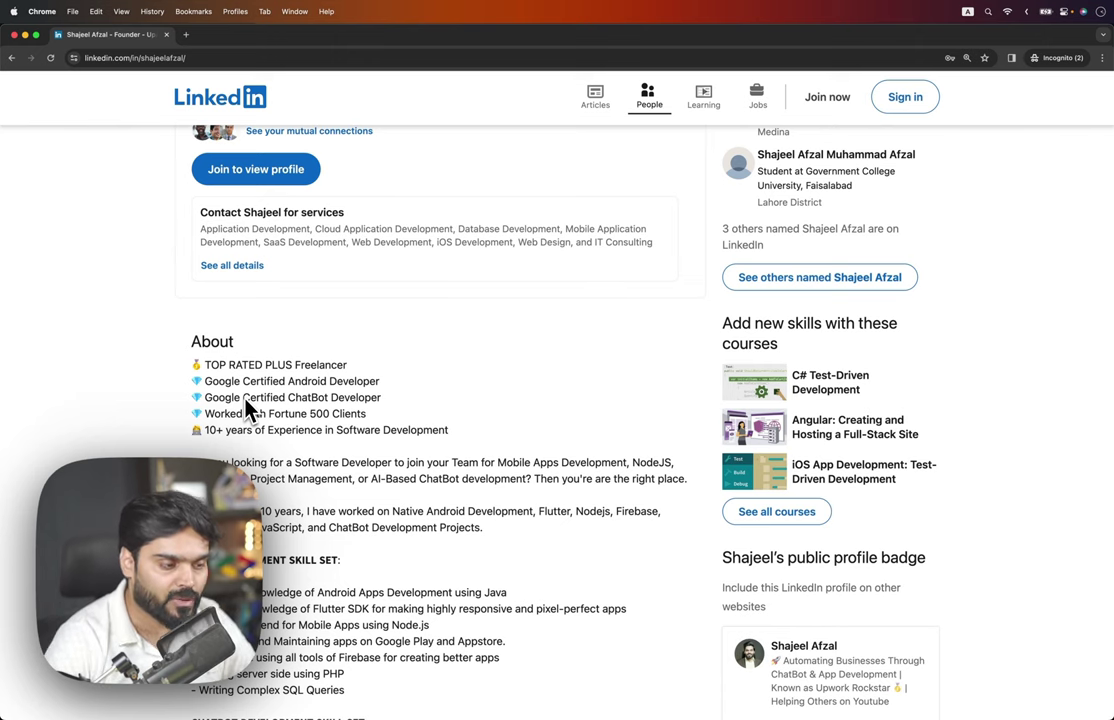
scroll(248, 410, up, 4)
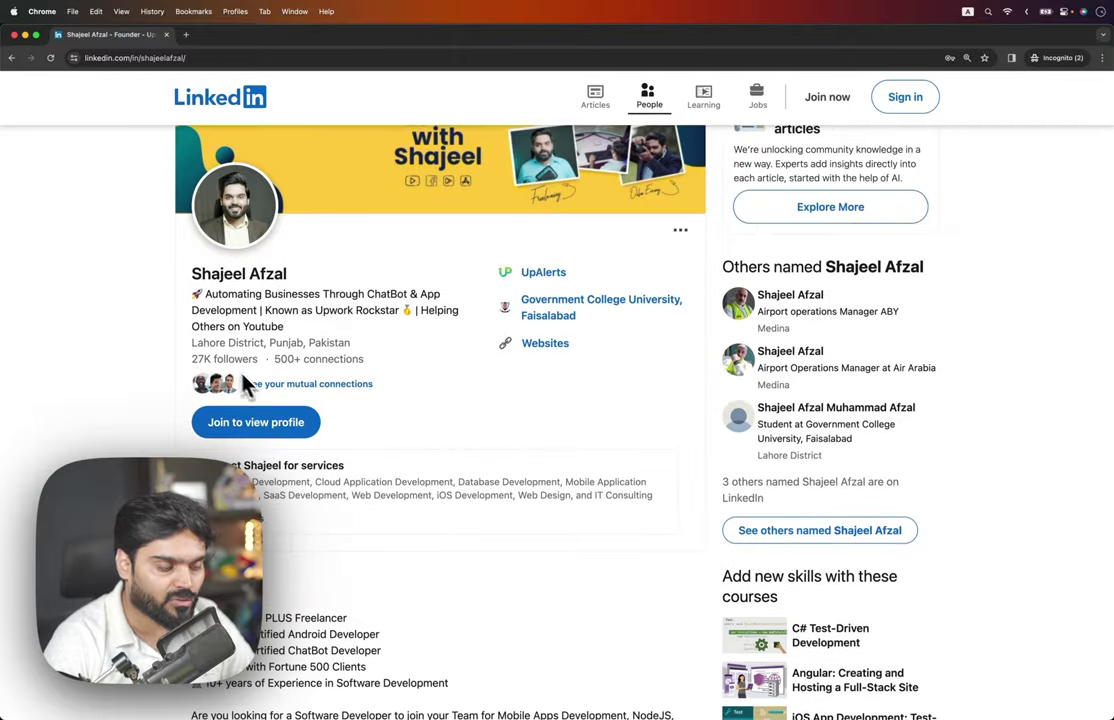
scroll(333, 484, down, 20)
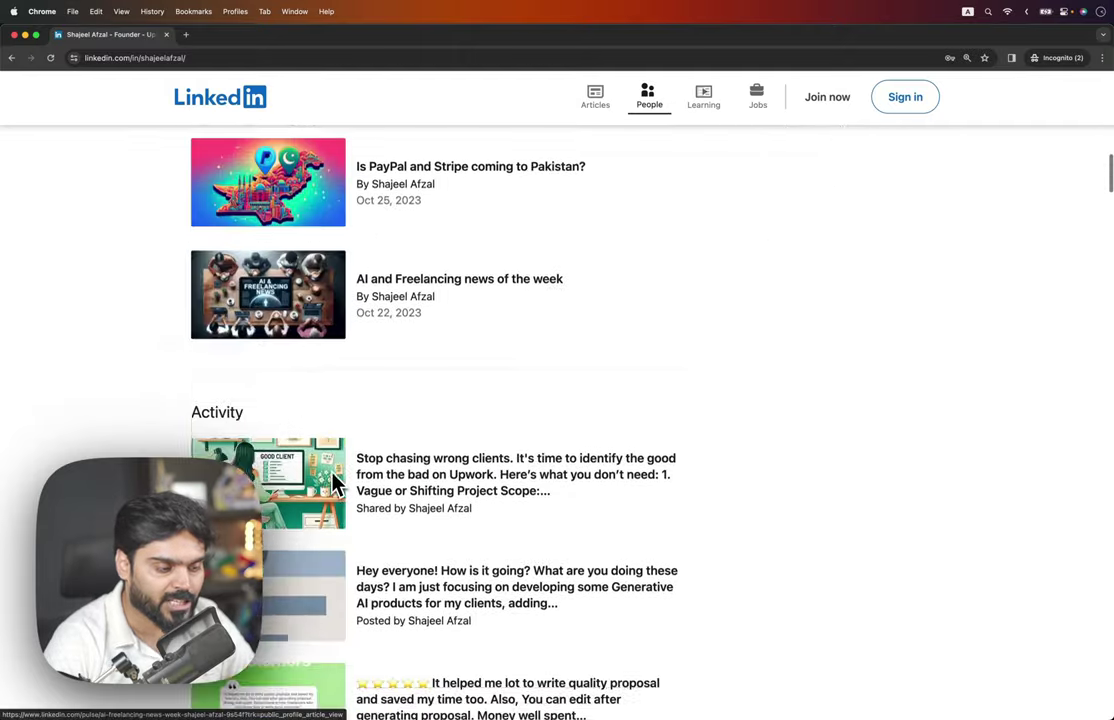
scroll(333, 484, up, 9)
scroll(333, 484, down, 9)
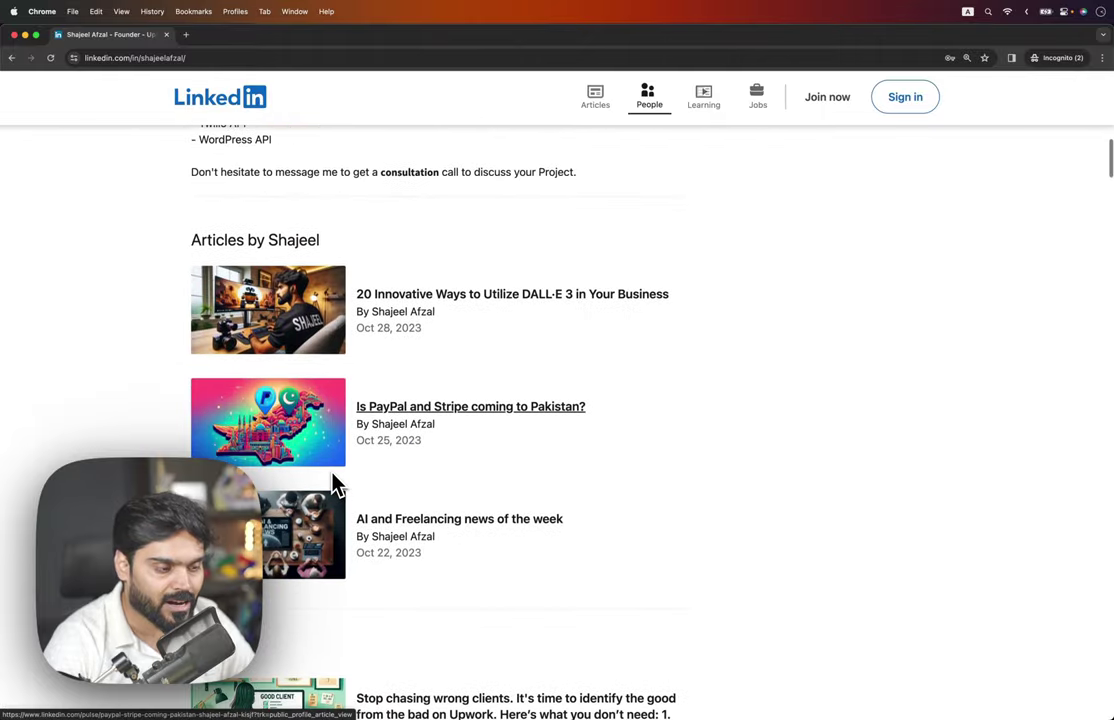
scroll(333, 484, down, 12)
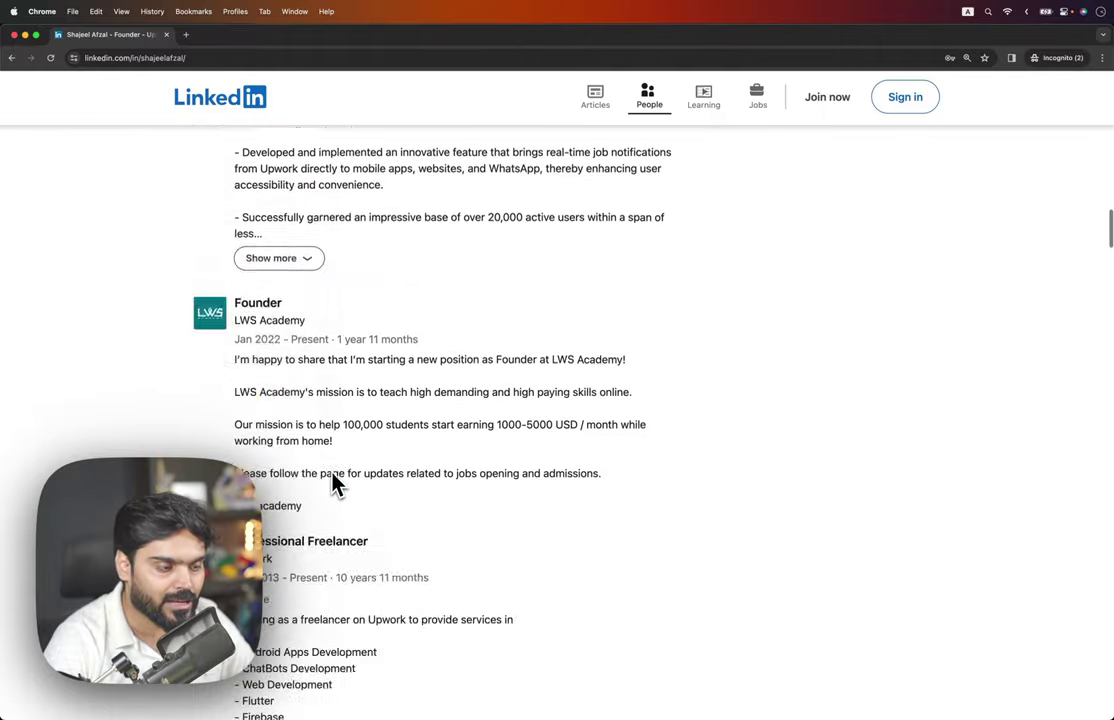
scroll(333, 484, down, 8)
scroll(333, 484, up, 20)
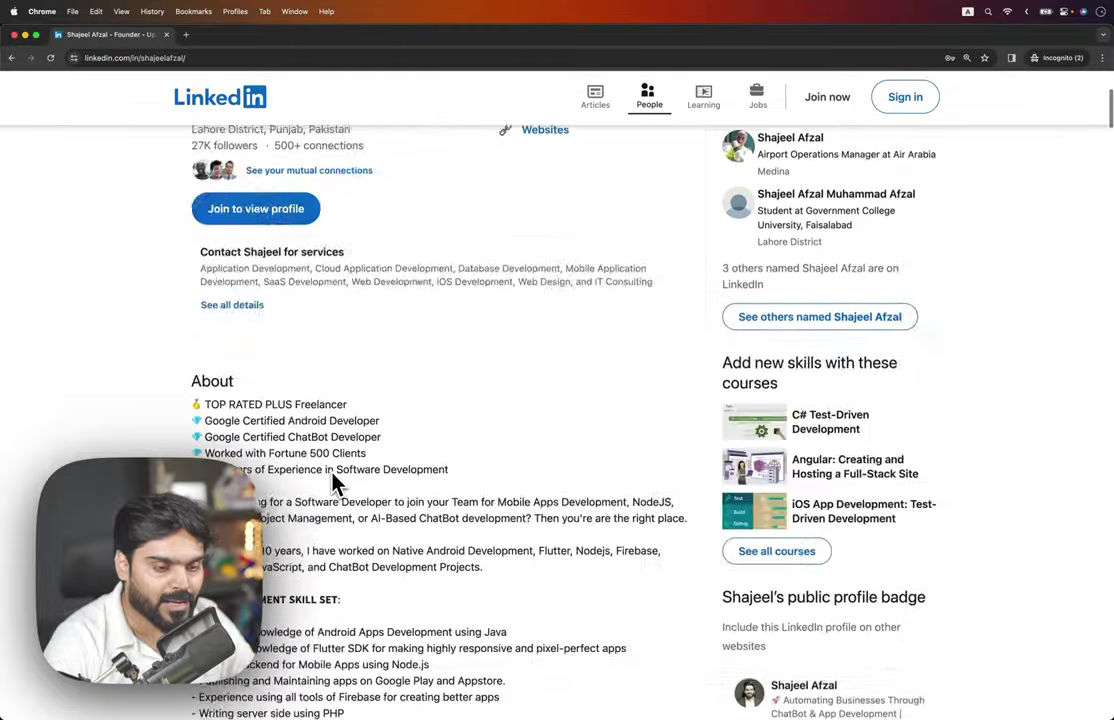
scroll(335, 484, down, 1)
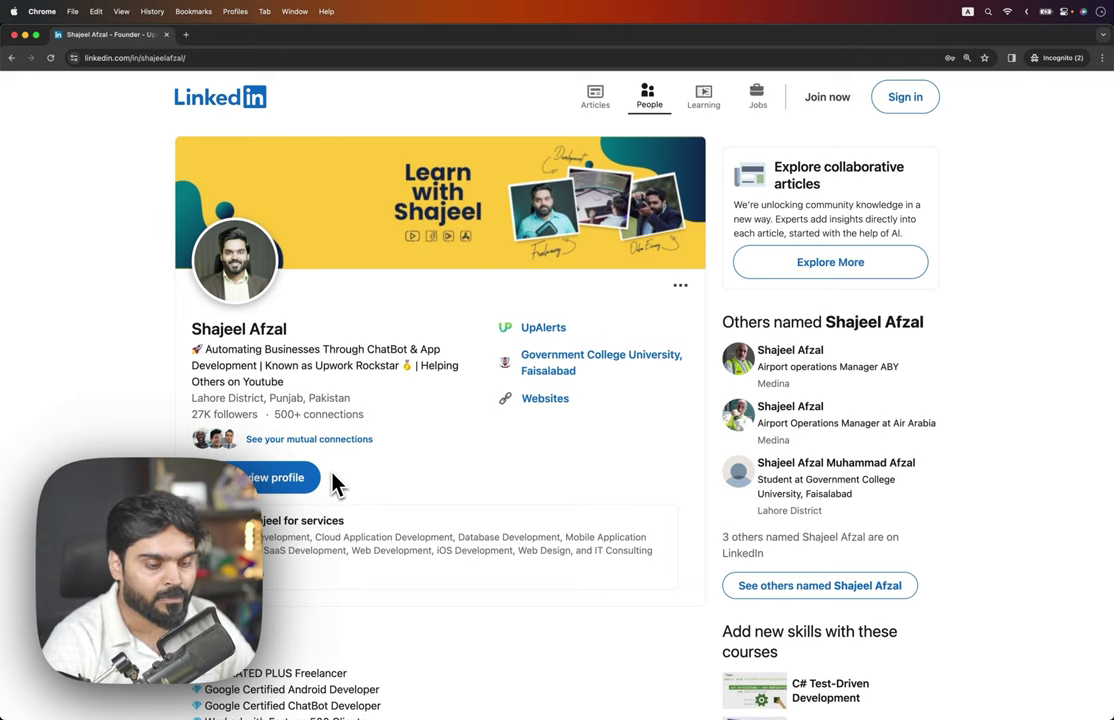
scroll(335, 484, down, 13)
scroll(335, 484, down, 2)
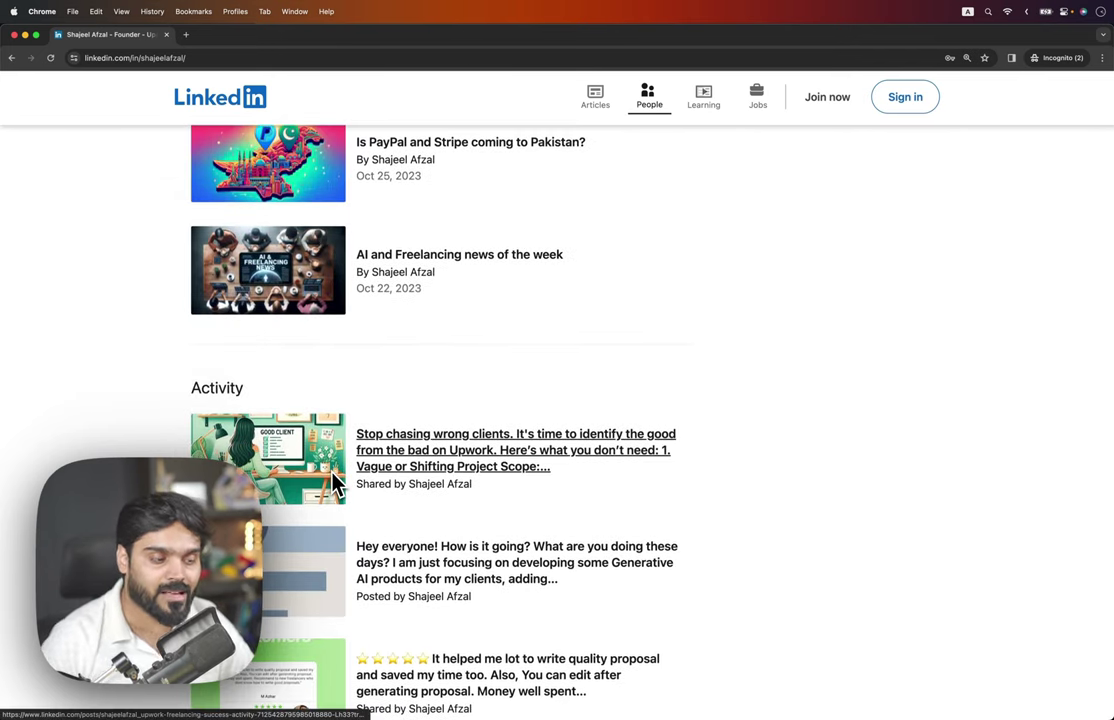
scroll(335, 484, up, 15)
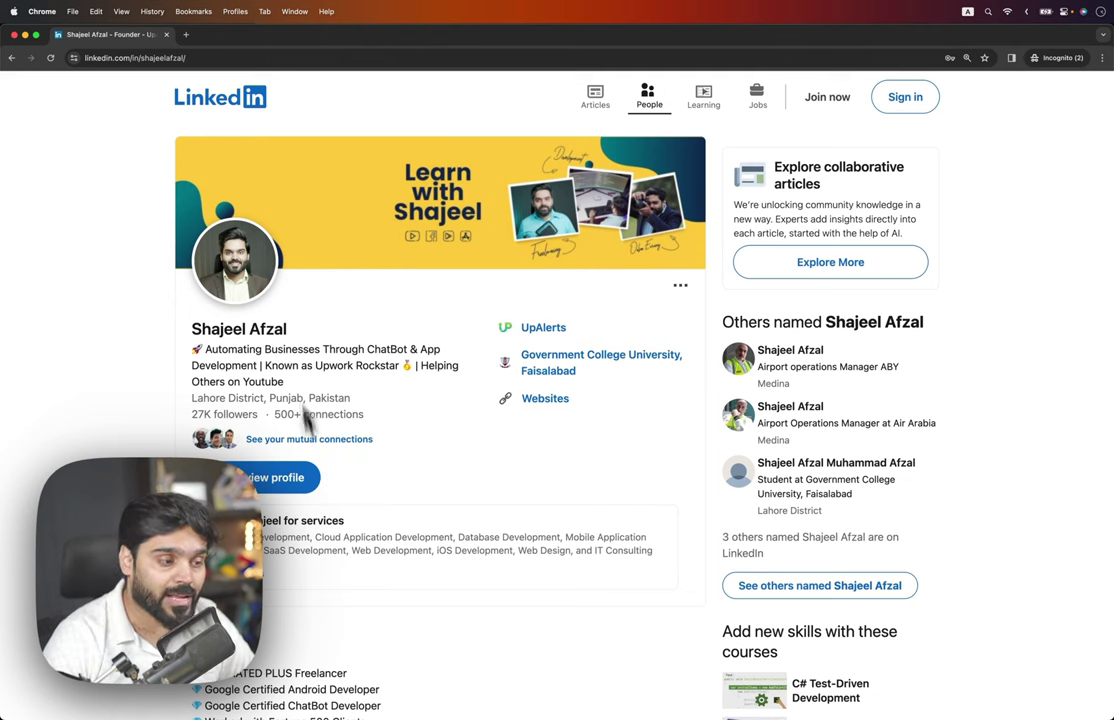
Close the incognito page and open the Public profile & URL settings from the signed-in profile
click(167, 35)
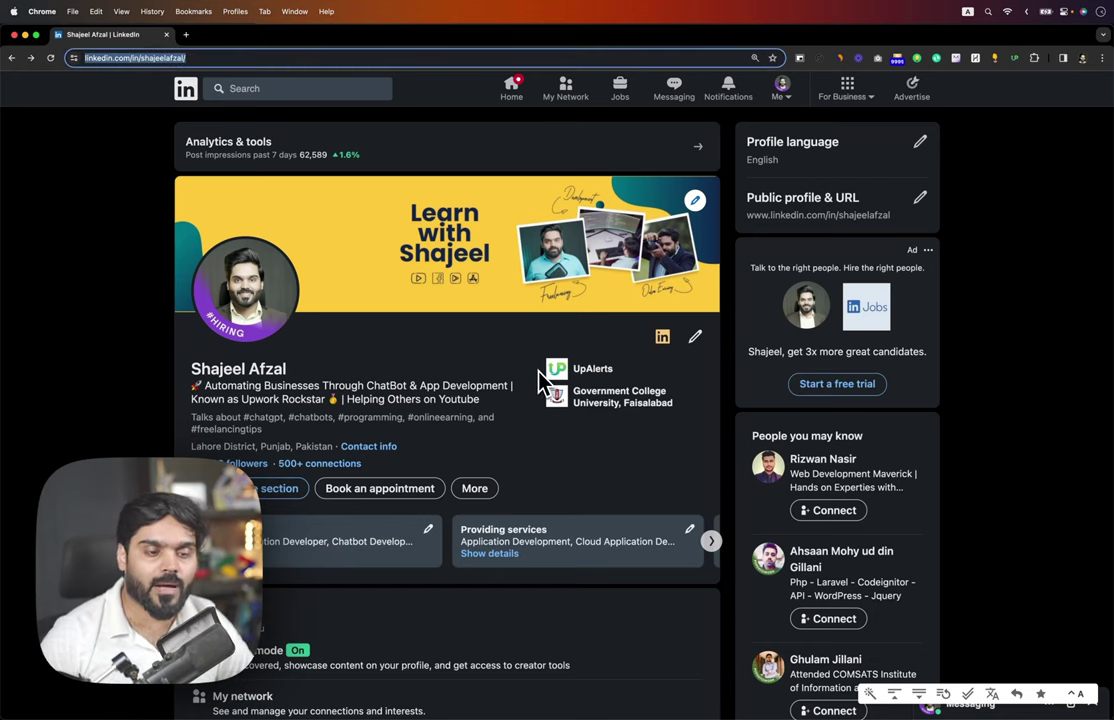
click(918, 199)
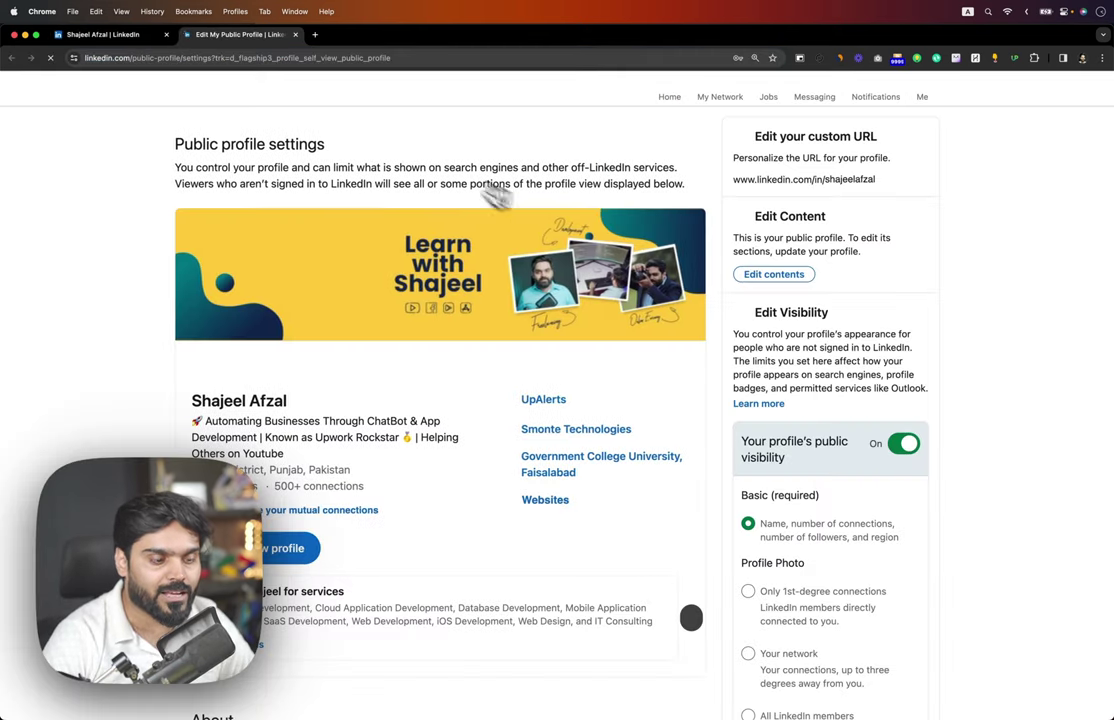
Reopen the Public profile & URL settings from the profile, then view the custom URL editor and cancel it without changes
click(131, 36)
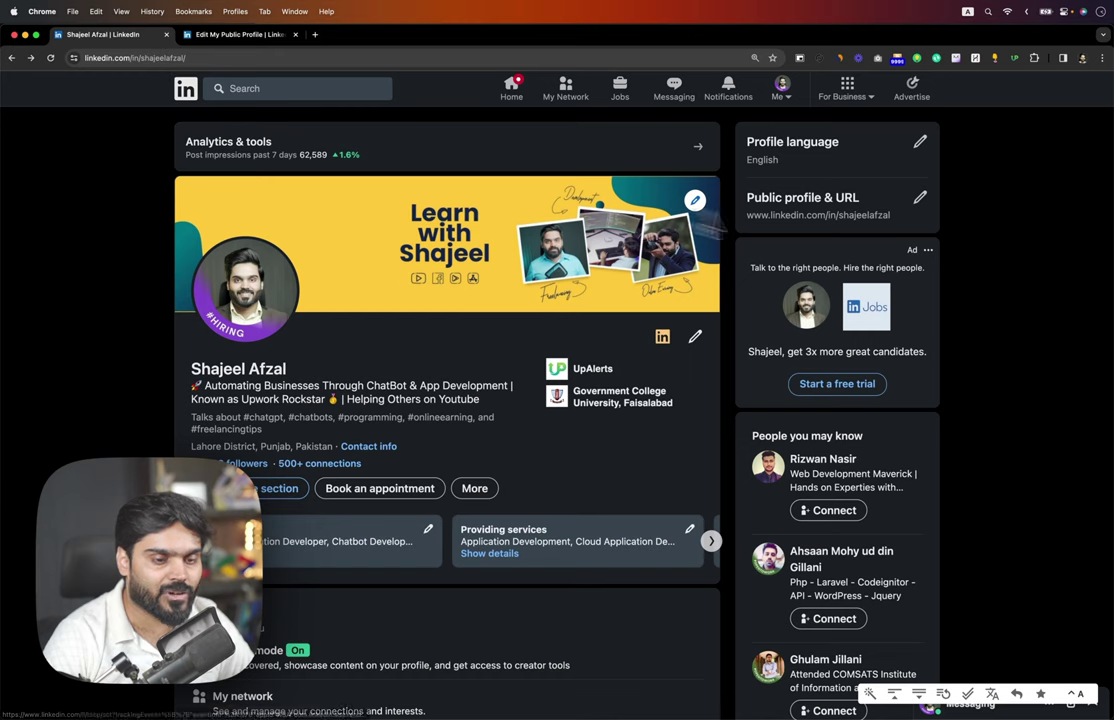
click(920, 199)
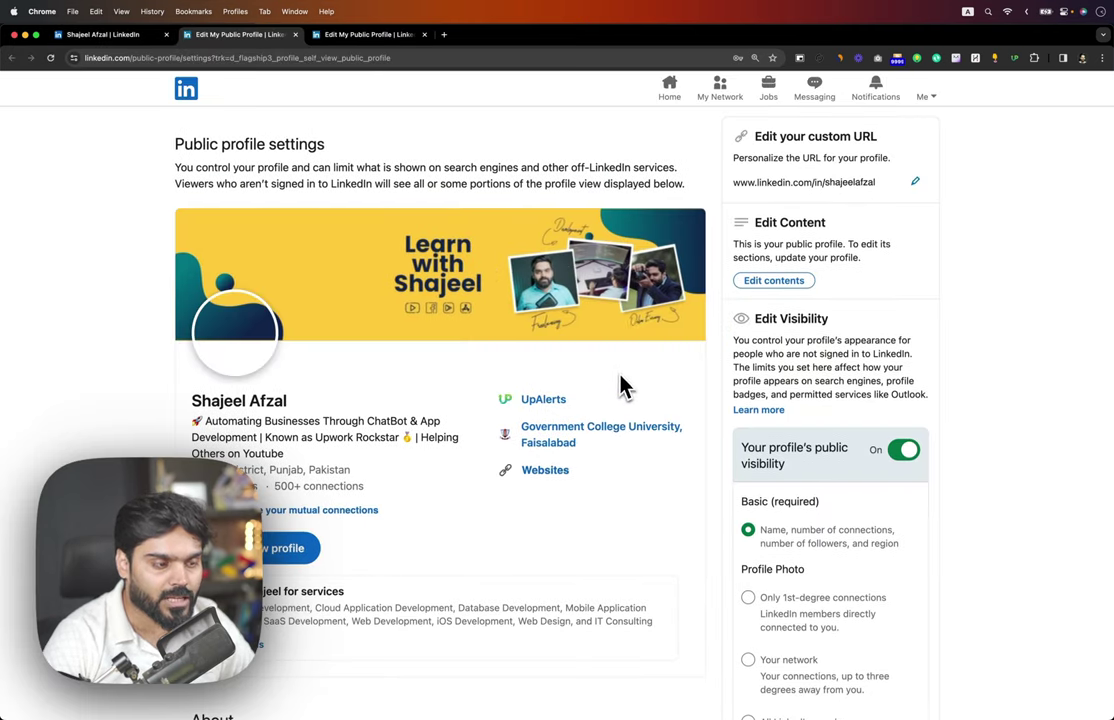
click(916, 186)
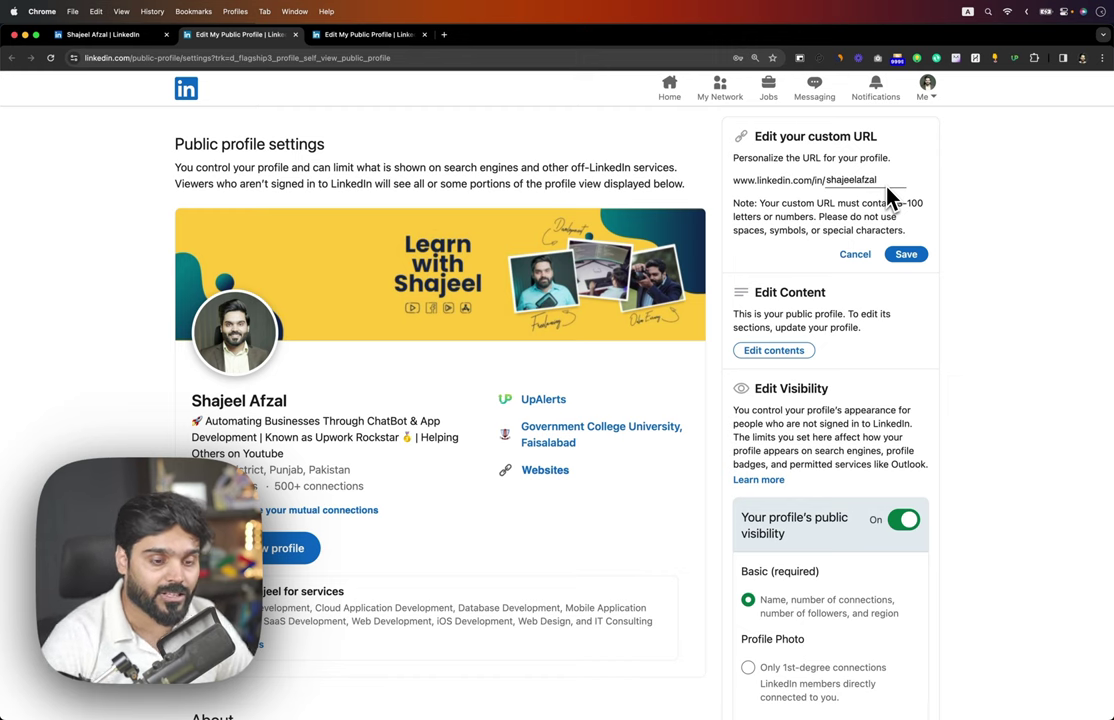
click(856, 255)
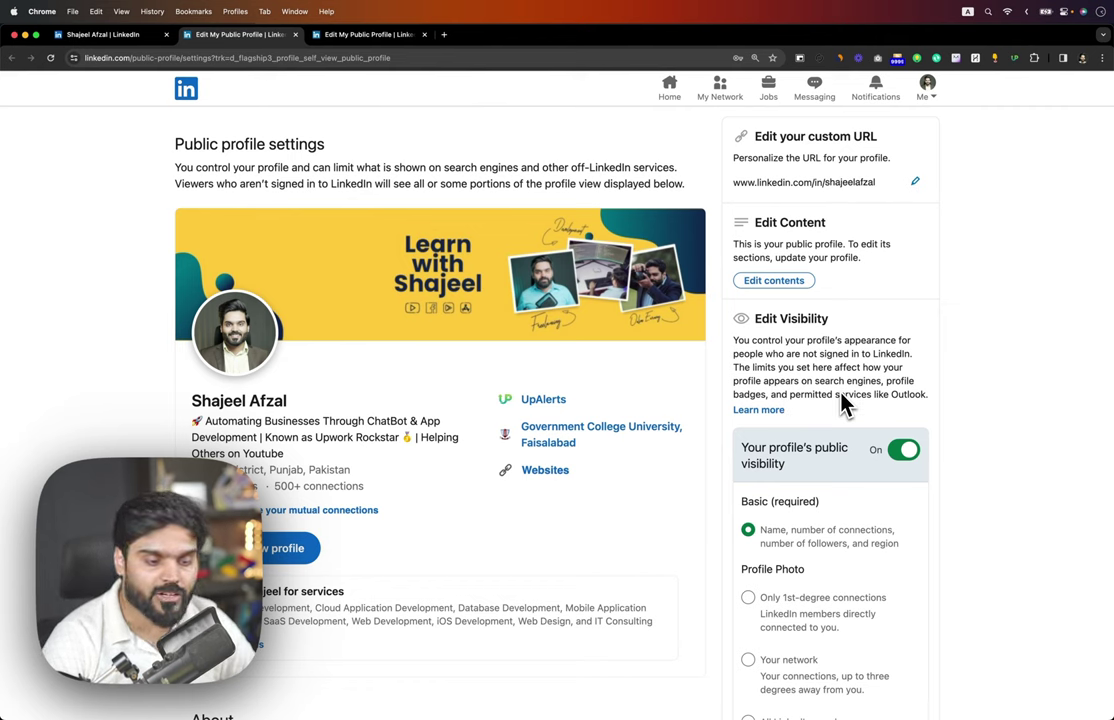
Examine the Edit Visibility settings, from the profile photo audience, including the Public option, to the visibility of each section down to Recommendations
scroll(843, 403, down, 5)
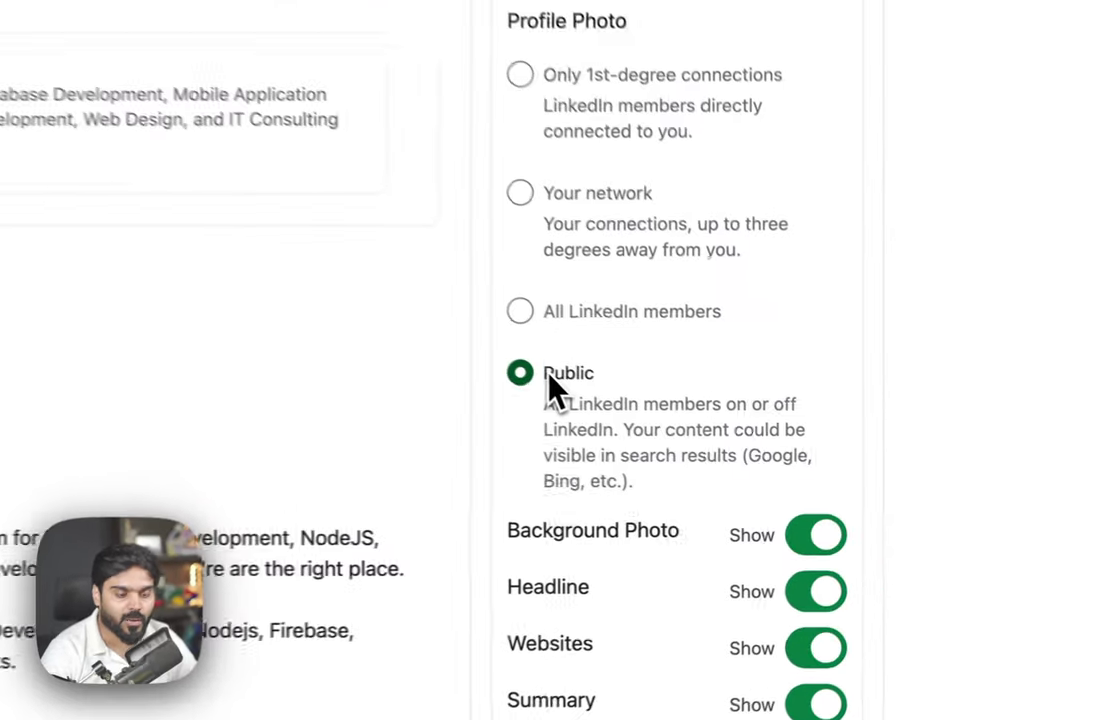
double_click(765, 454)
scroll(597, 374, down, 5)
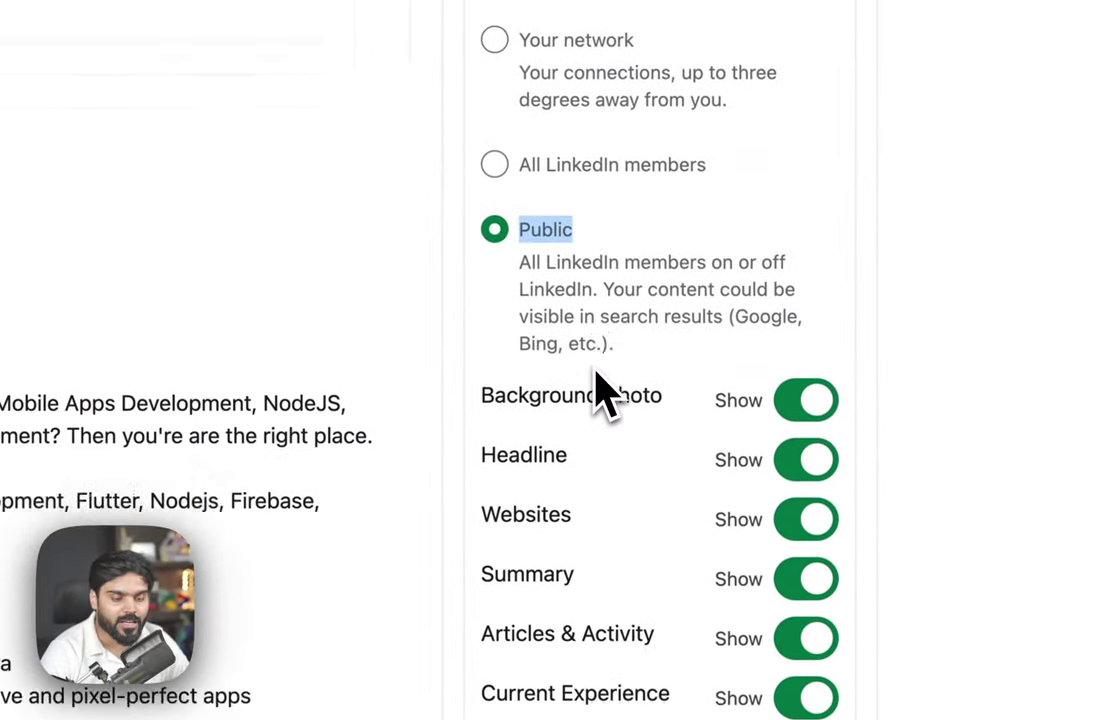
scroll(596, 373, down, 3)
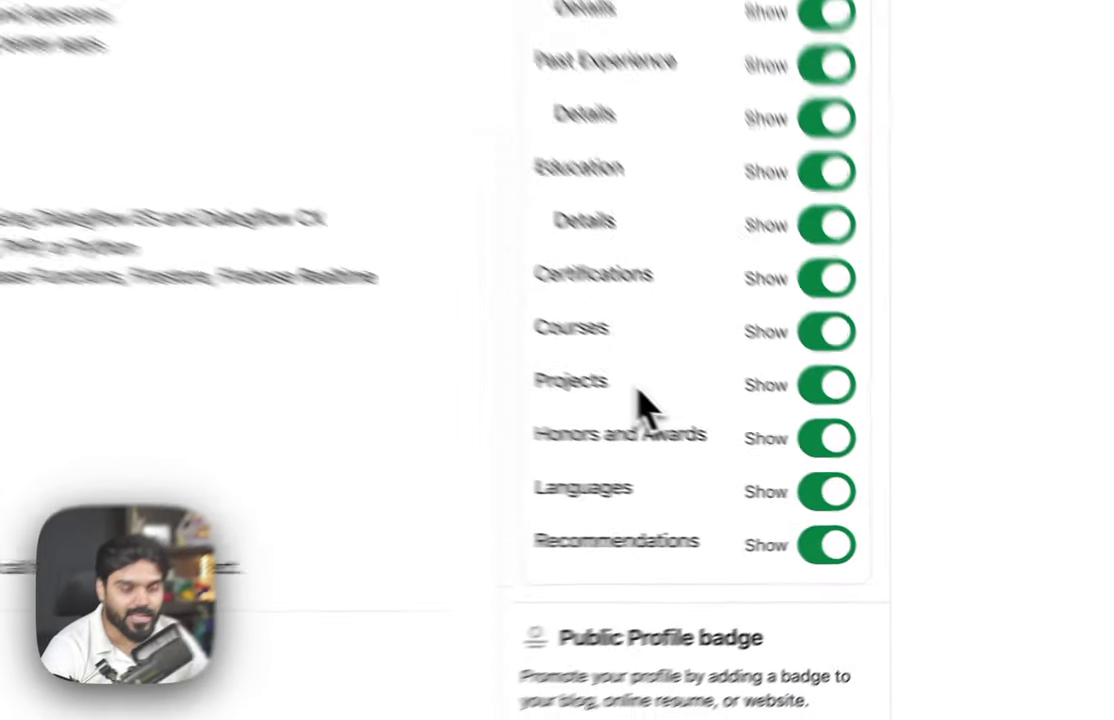
scroll(812, 443, down, 4)
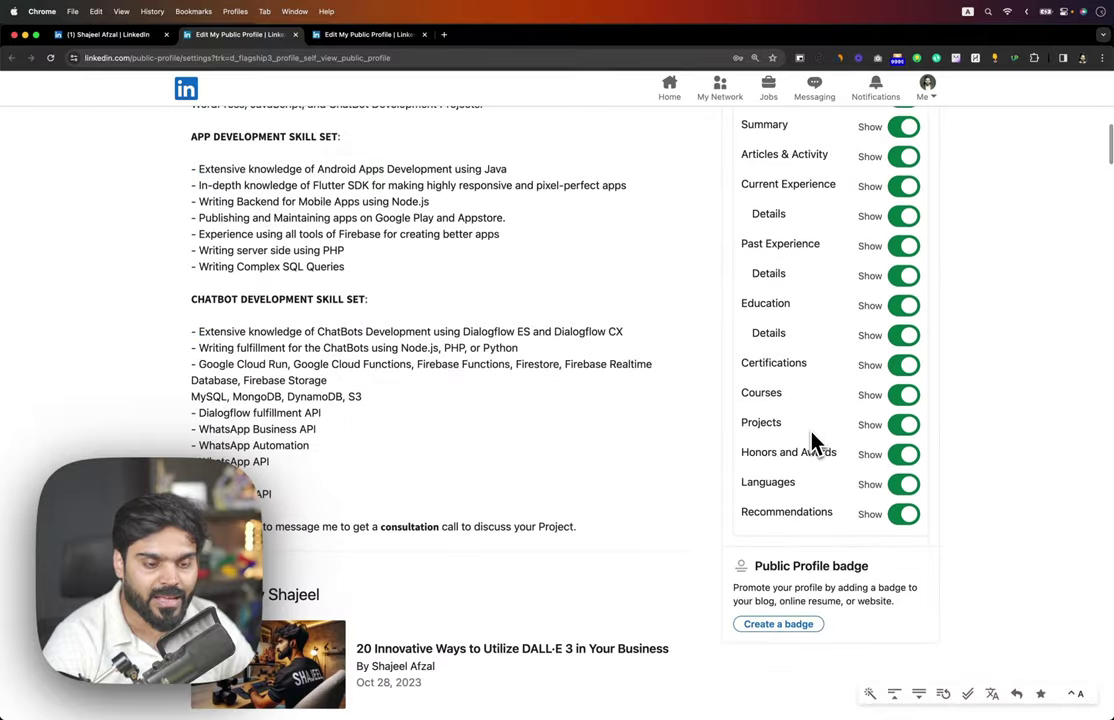
scroll(812, 443, up, 1)
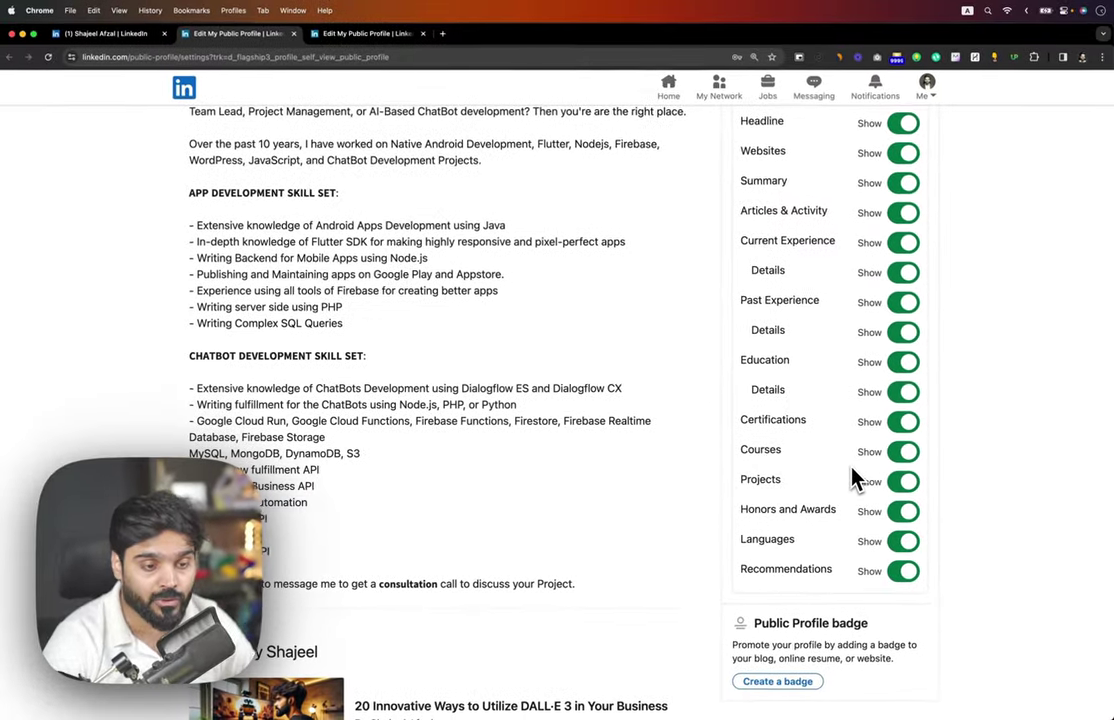
scroll(855, 478, up, 3)
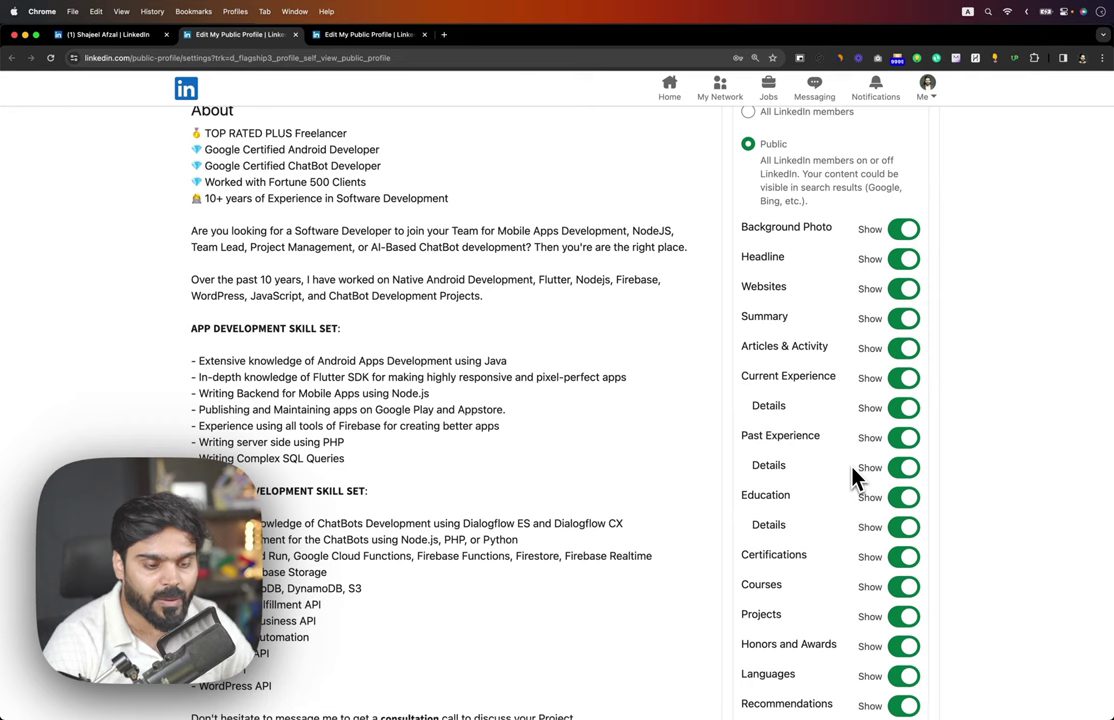
scroll(855, 478, down, 5)
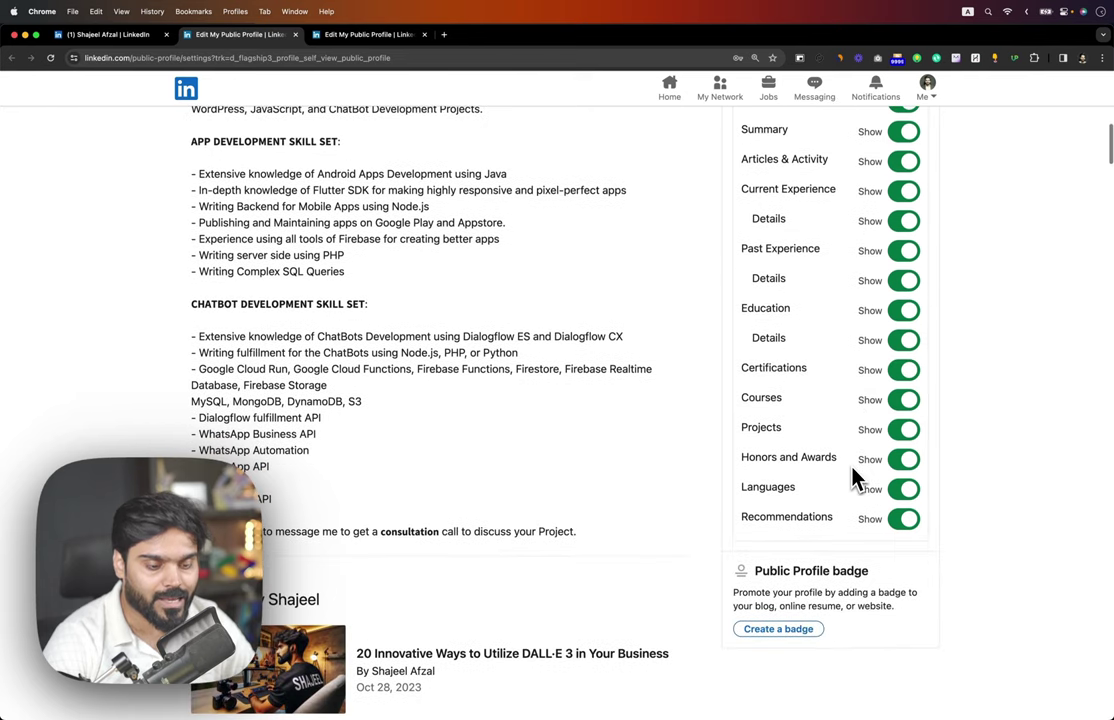